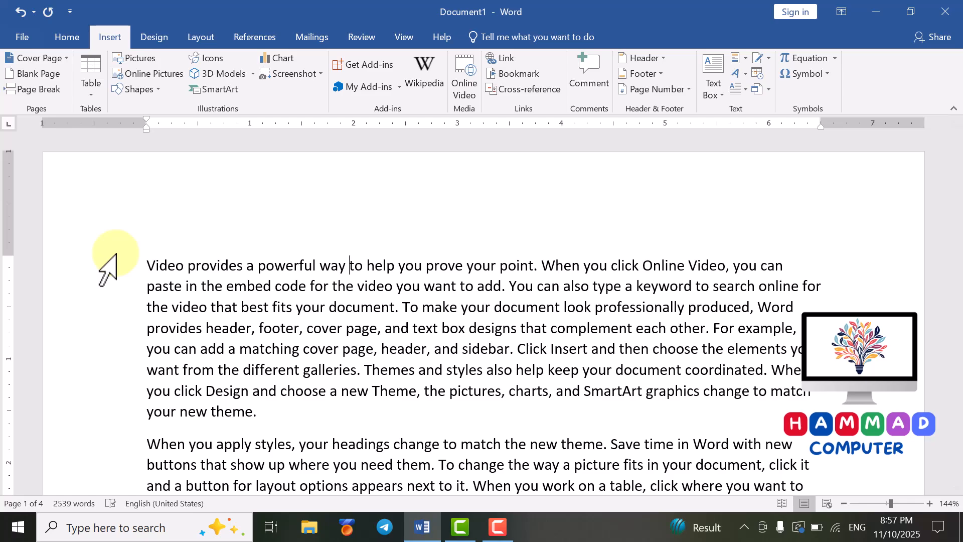
- Look through the document's pages, examining the empty header and footer areas
{"action": "scroll", "coordinate": [129, 283], "scroll_direction": "down", "scroll_amount": 8}
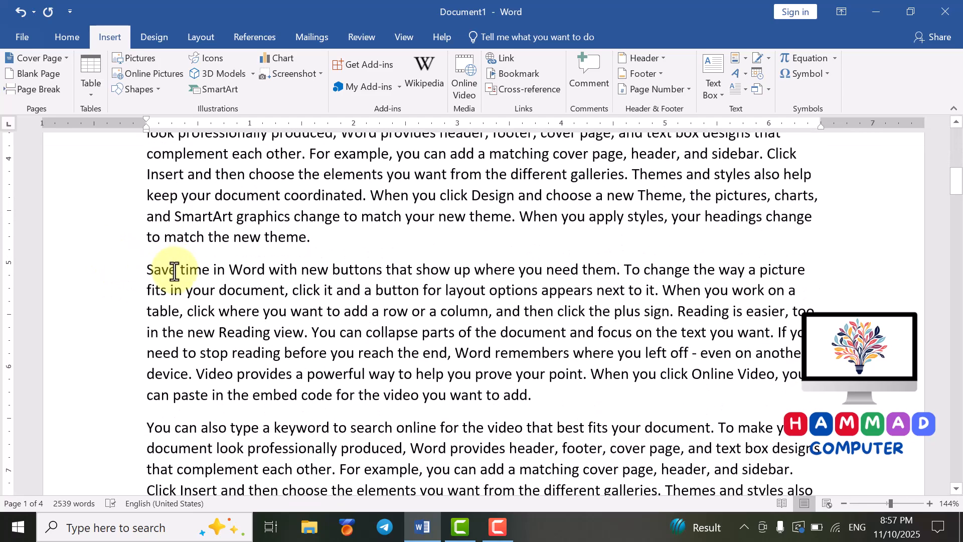
{"action": "scroll", "coordinate": [175, 275], "scroll_direction": "down", "scroll_amount": 1}
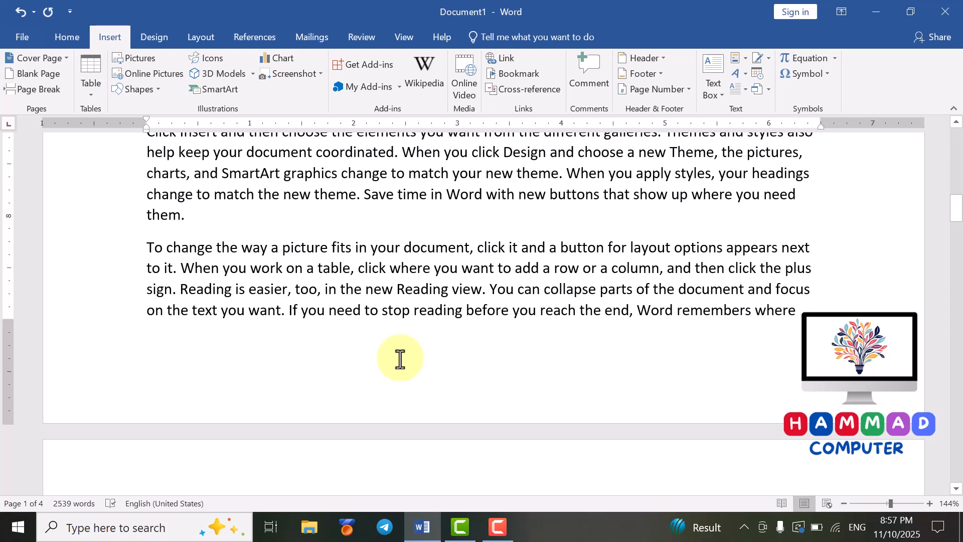
{"action": "scroll", "coordinate": [400, 358], "scroll_direction": "up", "scroll_amount": 10}
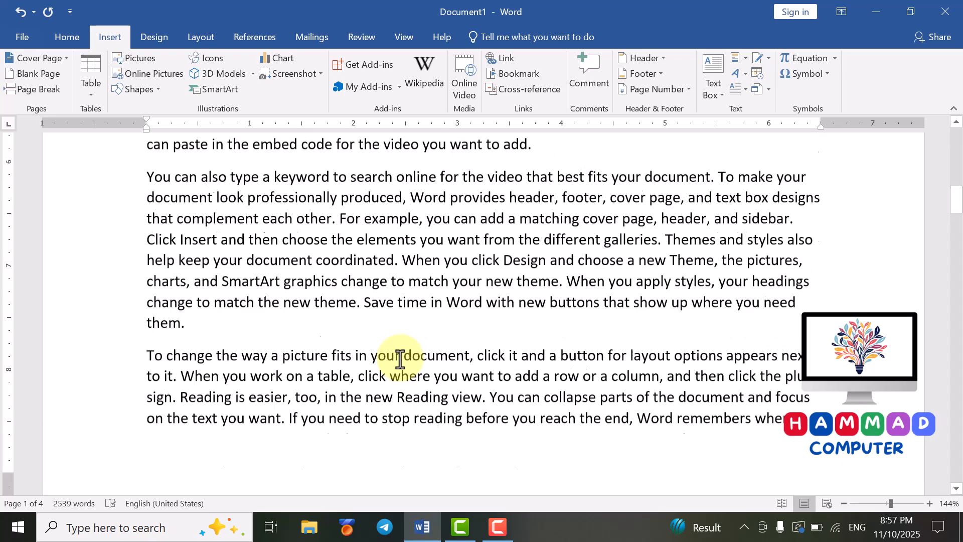
{"action": "scroll", "coordinate": [400, 358], "scroll_direction": "up", "scroll_amount": 8}
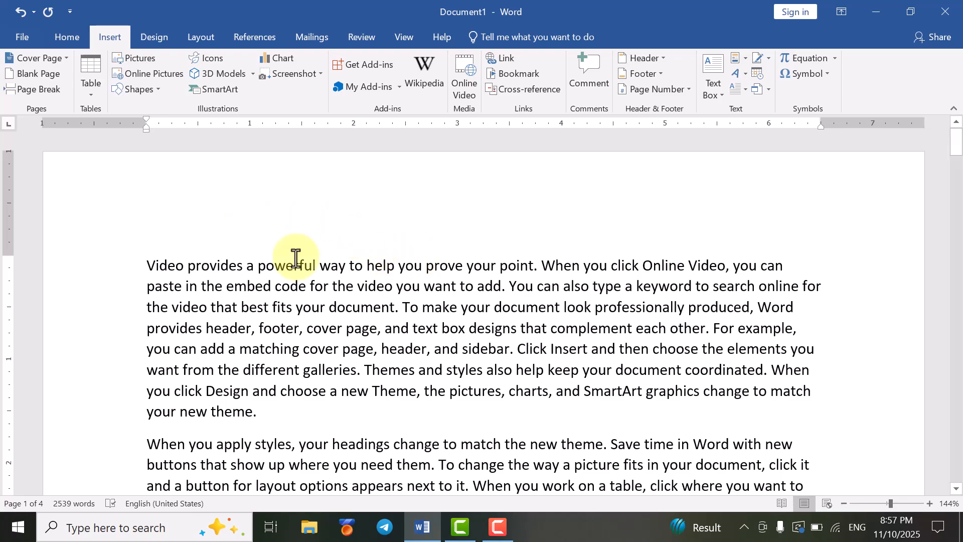
{"action": "scroll", "coordinate": [561, 293], "scroll_direction": "down", "scroll_amount": 5}
{"action": "scroll", "coordinate": [562, 292], "scroll_direction": "down", "scroll_amount": 10}
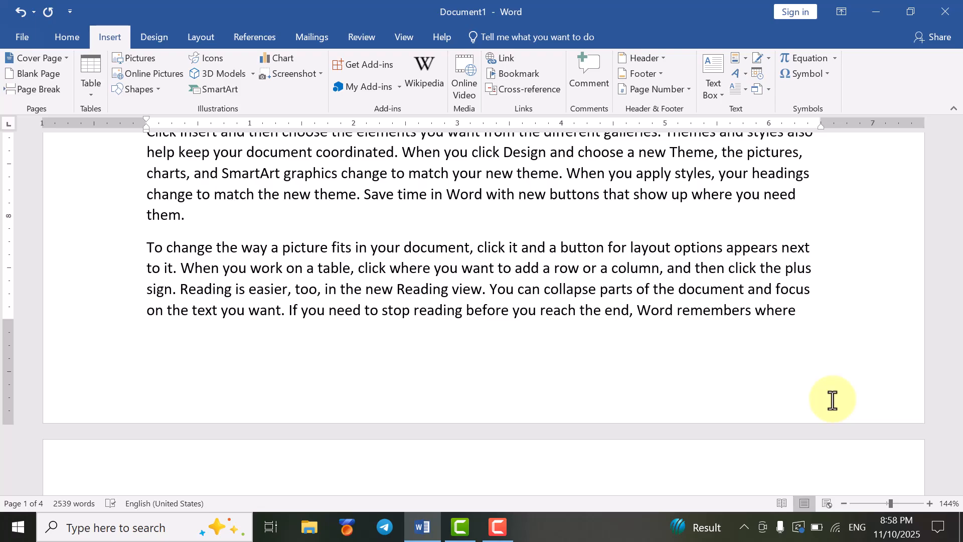
{"action": "scroll", "coordinate": [534, 281], "scroll_direction": "down", "scroll_amount": 10}
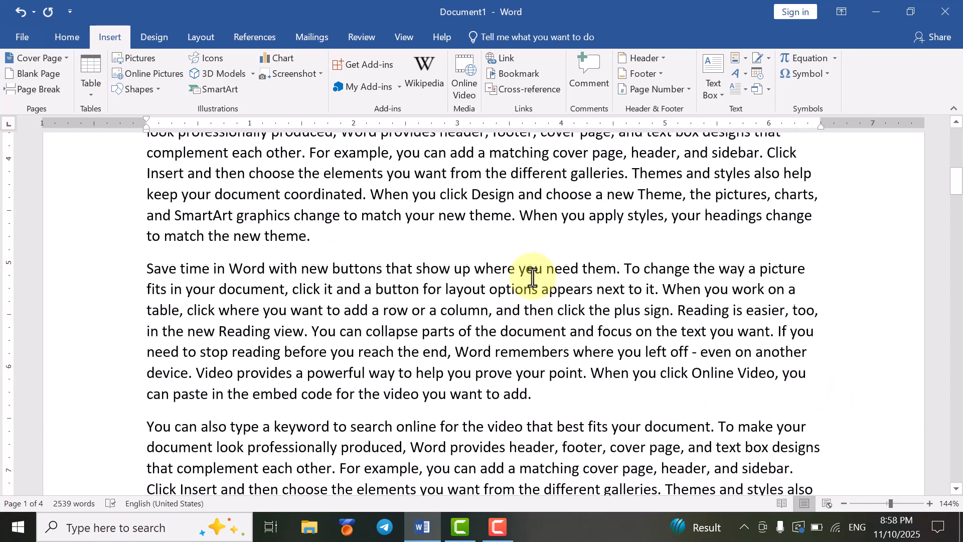
{"action": "scroll", "coordinate": [533, 277], "scroll_direction": "up", "scroll_amount": 5}
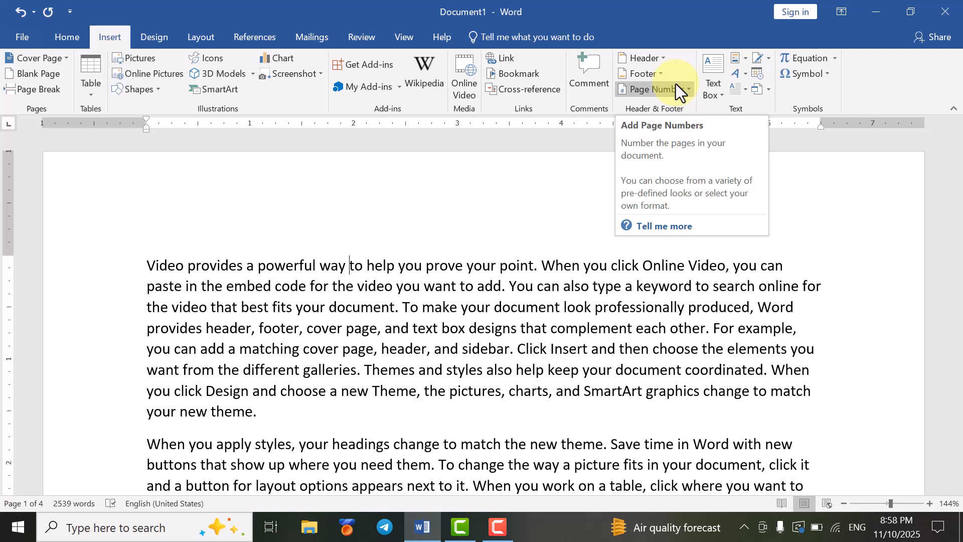
- Insert the built-in Blank header and replace it with the Slice 2 header design
{"action": "left_click", "coordinate": [645, 59]}
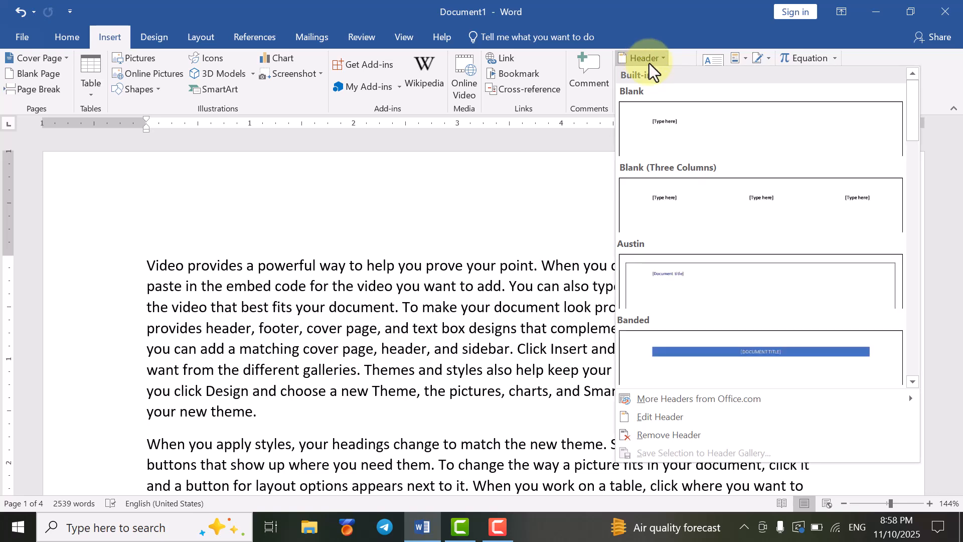
{"action": "left_click", "coordinate": [688, 121]}
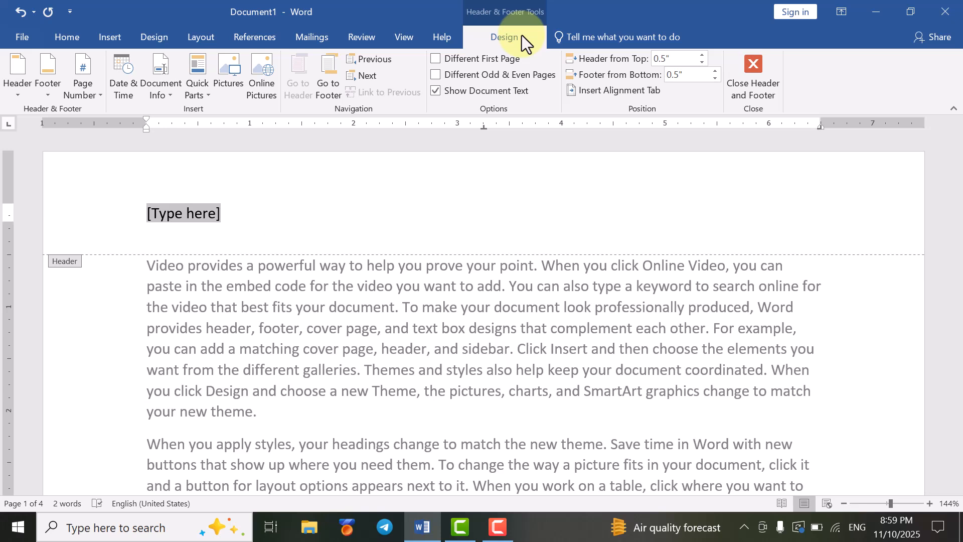
{"action": "left_click", "coordinate": [15, 92]}
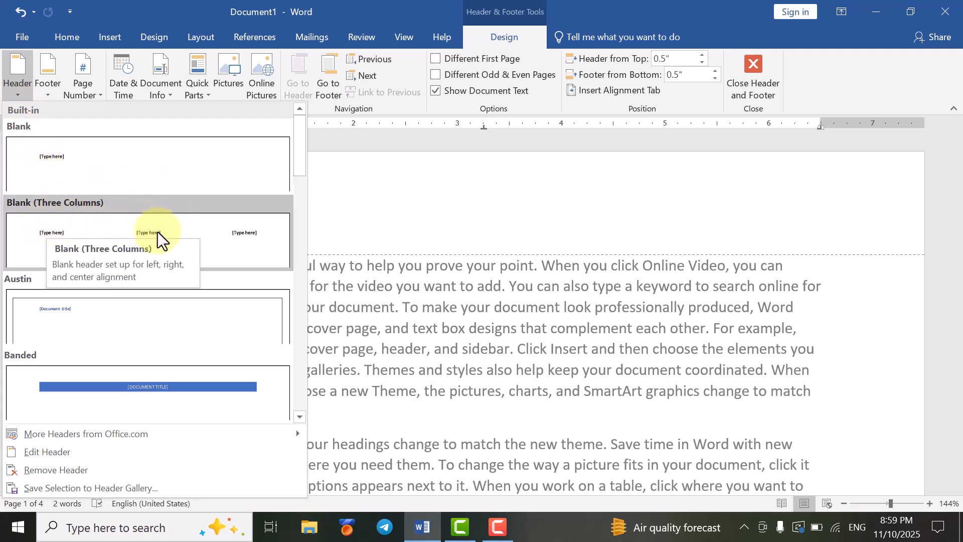
{"action": "scroll", "coordinate": [117, 341], "scroll_direction": "down", "scroll_amount": 5}
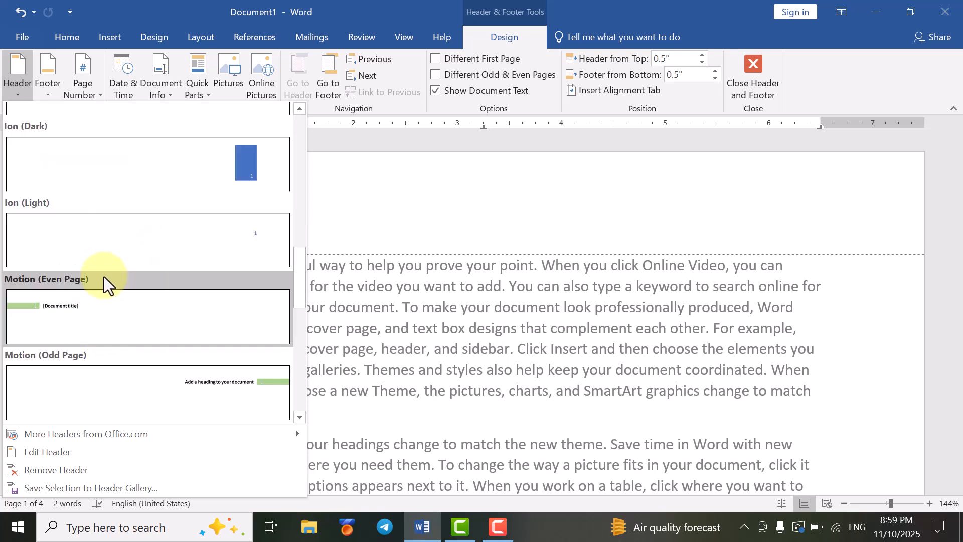
{"action": "scroll", "coordinate": [104, 276], "scroll_direction": "down", "scroll_amount": 4}
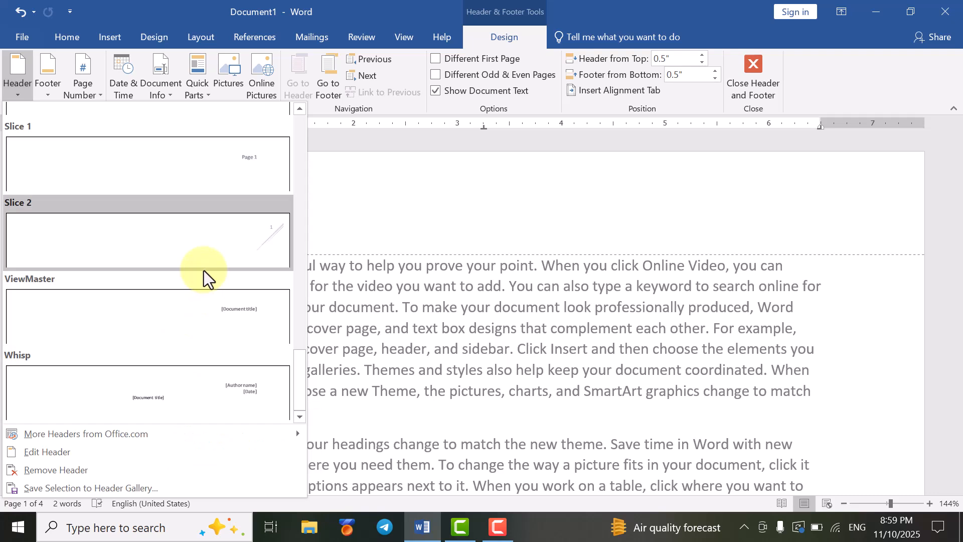
{"action": "scroll", "coordinate": [204, 270], "scroll_direction": "up", "scroll_amount": 3}
{"action": "scroll", "coordinate": [204, 275], "scroll_direction": "down", "scroll_amount": 3}
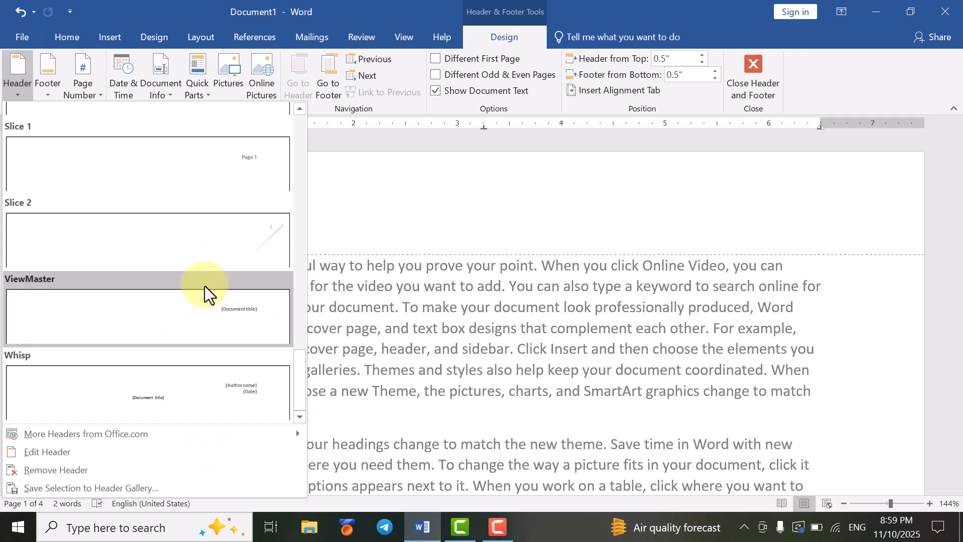
{"action": "left_click", "coordinate": [259, 251]}
{"action": "key", "text": "Delete"}
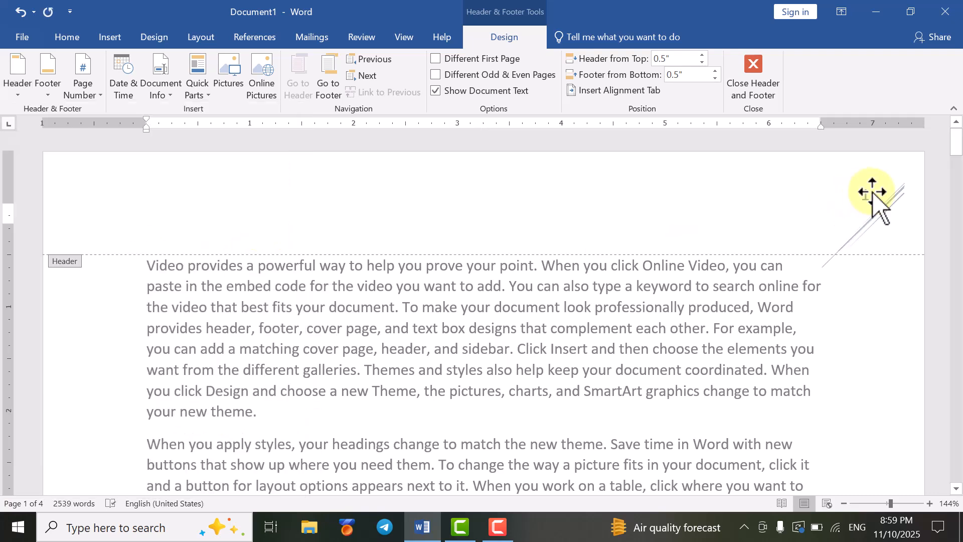
- Check how the Slice 2 header and its page number appear on every page of the document
{"action": "scroll", "coordinate": [867, 213], "scroll_direction": "down", "scroll_amount": 10}
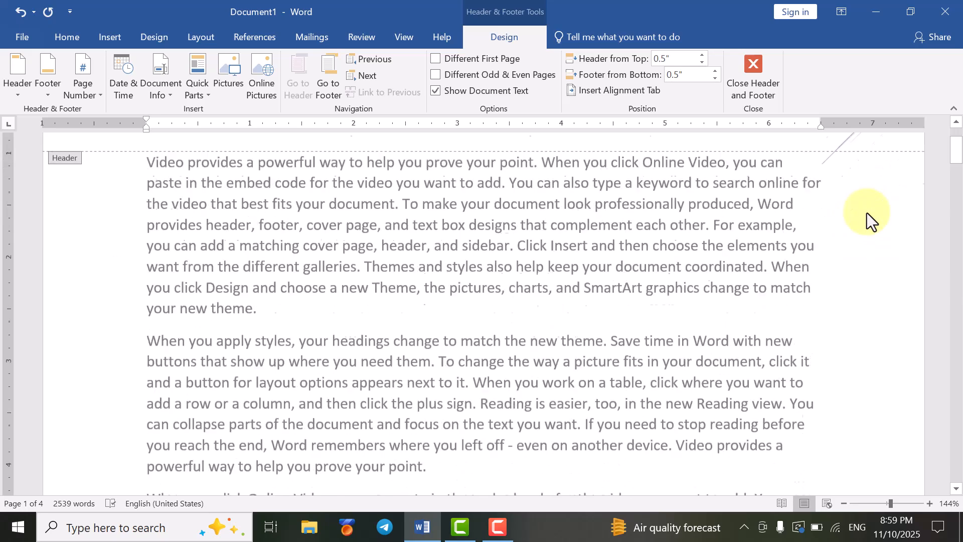
{"action": "scroll", "coordinate": [866, 213], "scroll_direction": "down", "scroll_amount": 10}
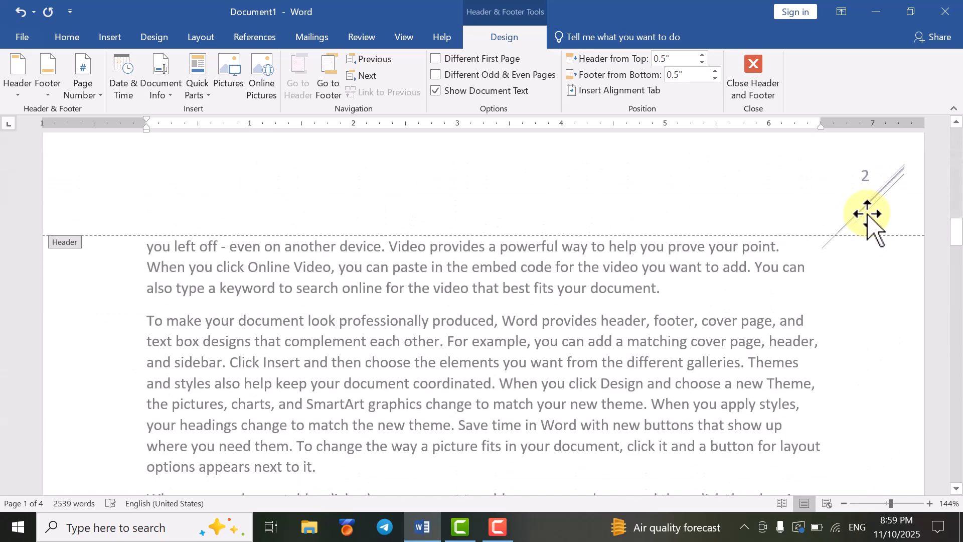
{"action": "scroll", "coordinate": [867, 219], "scroll_direction": "down", "scroll_amount": 10}
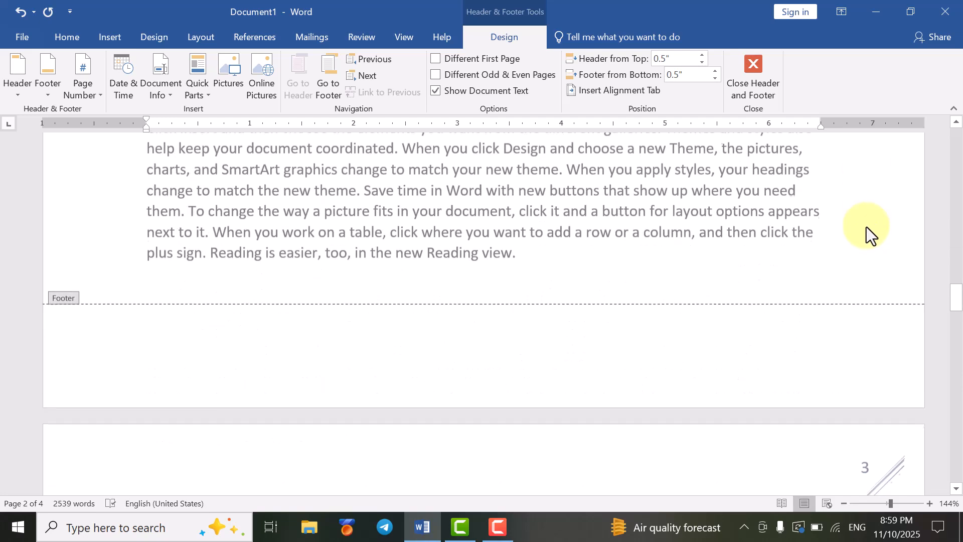
{"action": "scroll", "coordinate": [813, 271], "scroll_direction": "down", "scroll_amount": 8}
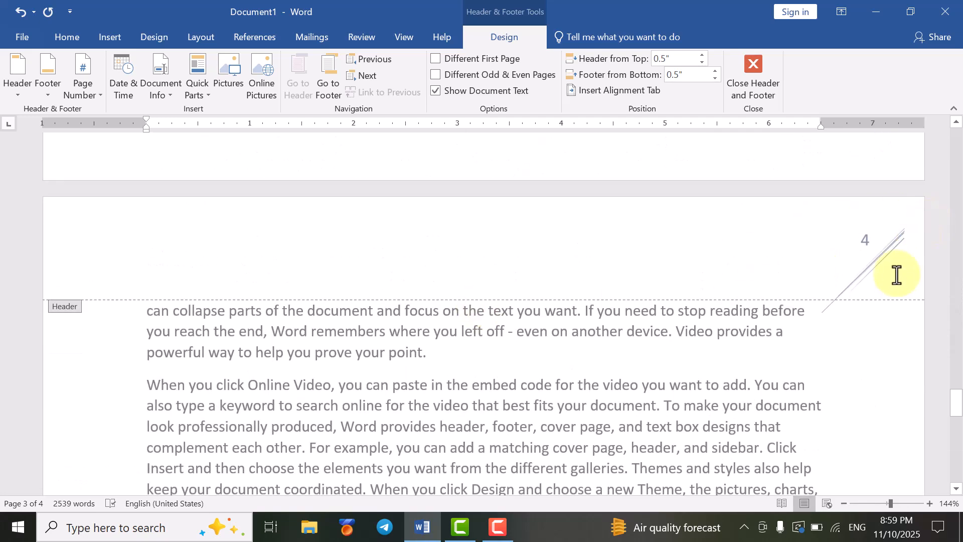
{"action": "scroll", "coordinate": [890, 263], "scroll_direction": "up", "scroll_amount": 8}
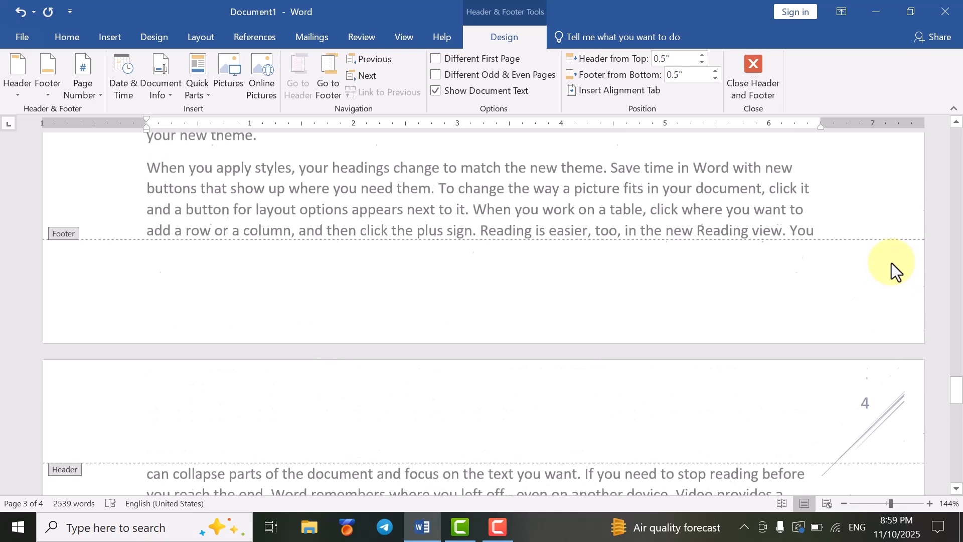
{"action": "scroll", "coordinate": [867, 240], "scroll_direction": "up", "scroll_amount": 10}
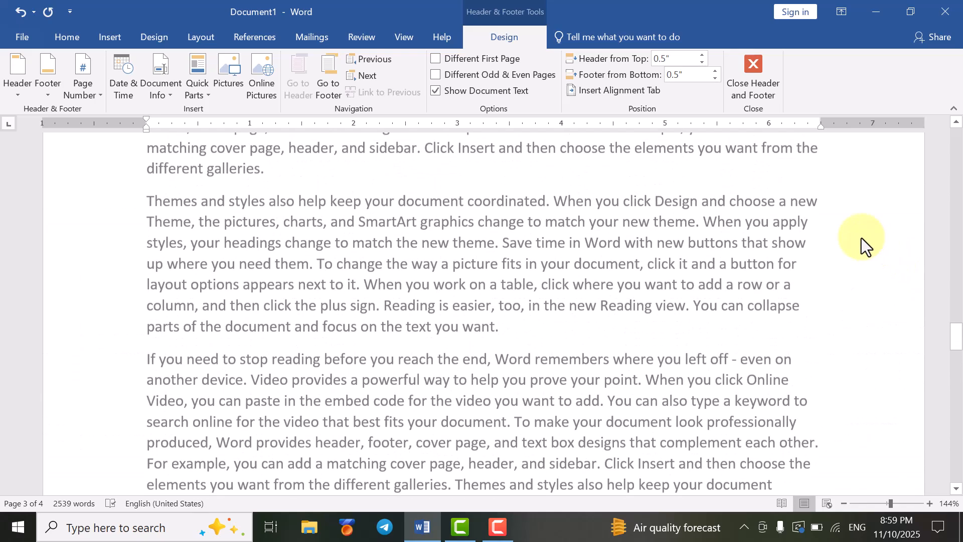
{"action": "scroll", "coordinate": [861, 238], "scroll_direction": "up", "scroll_amount": 10}
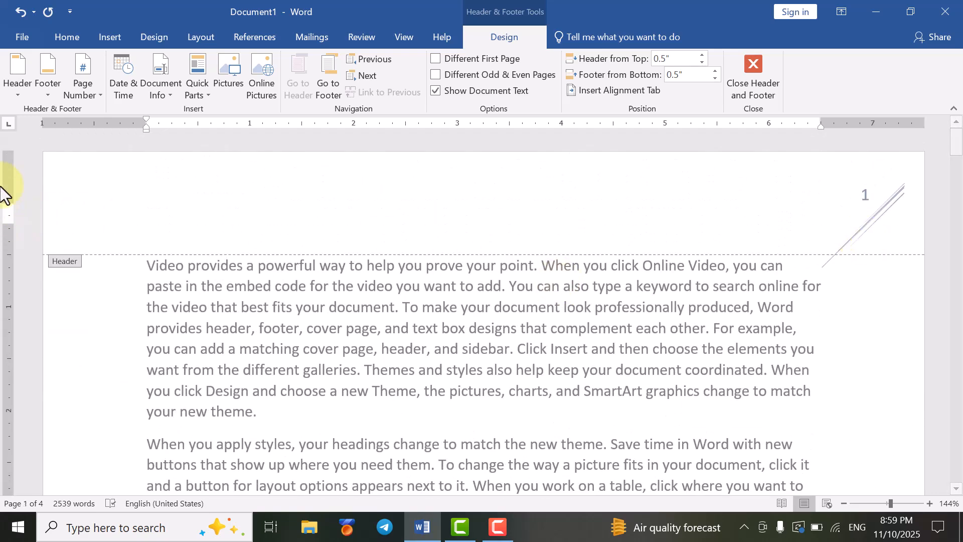
- Replace the current header with the built-in Blank (Three Columns) design
{"action": "left_click", "coordinate": [25, 94]}
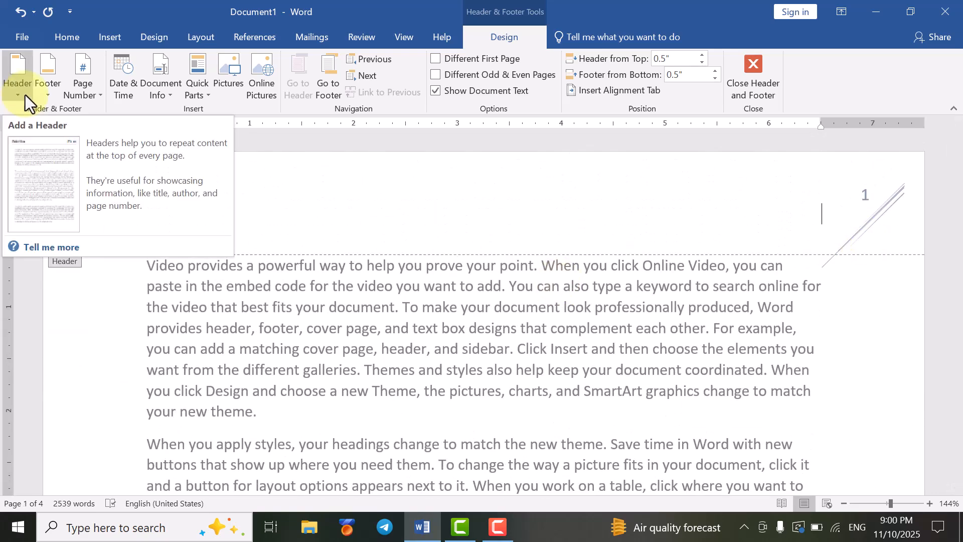
{"action": "left_click", "coordinate": [25, 95]}
{"action": "left_click", "coordinate": [164, 253]}
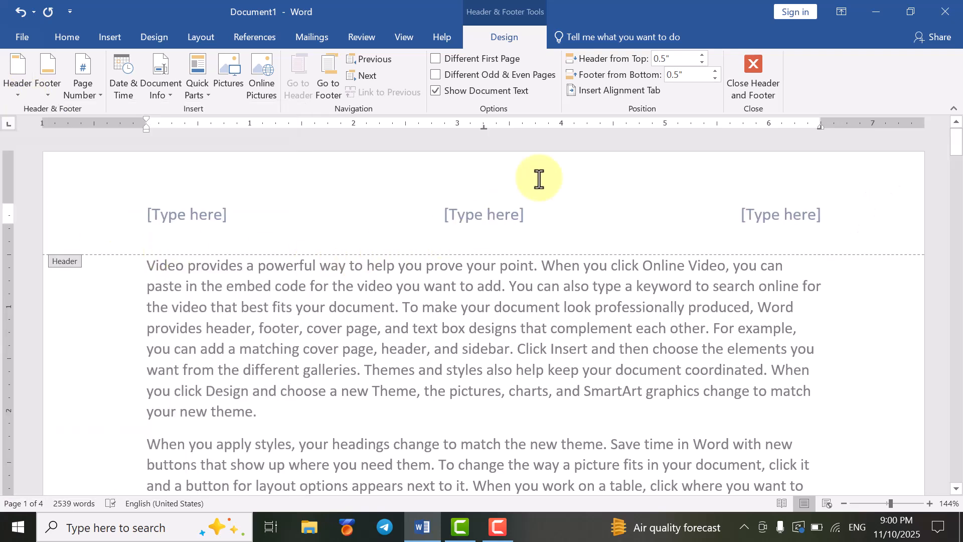
- Using the Urdu keyboard layout, enter "بخاری شریف" in the header's right placeholder and "جلد اول" in its left placeholder
{"action": "left_click", "coordinate": [785, 214]}
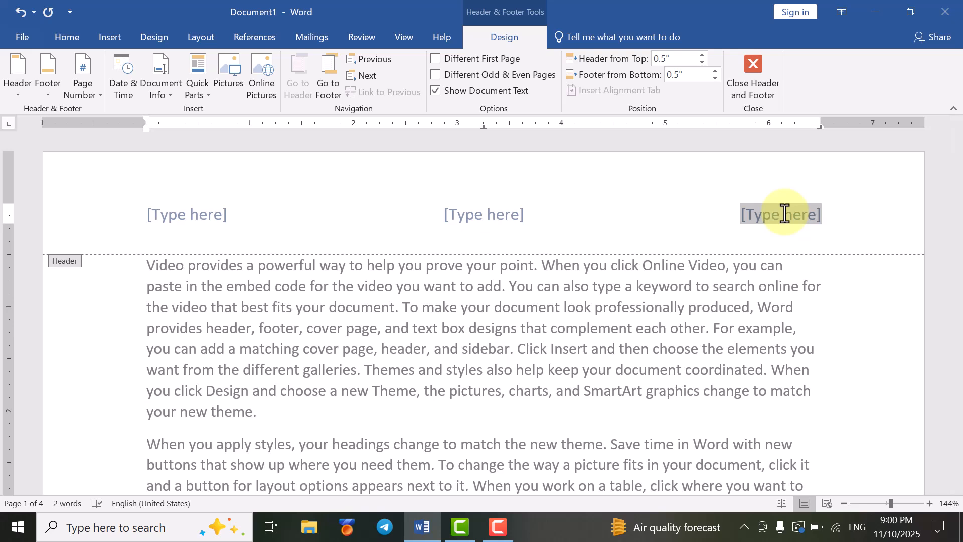
{"action": "key", "text": "alt"}
{"action": "key", "text": "alt+shift"}
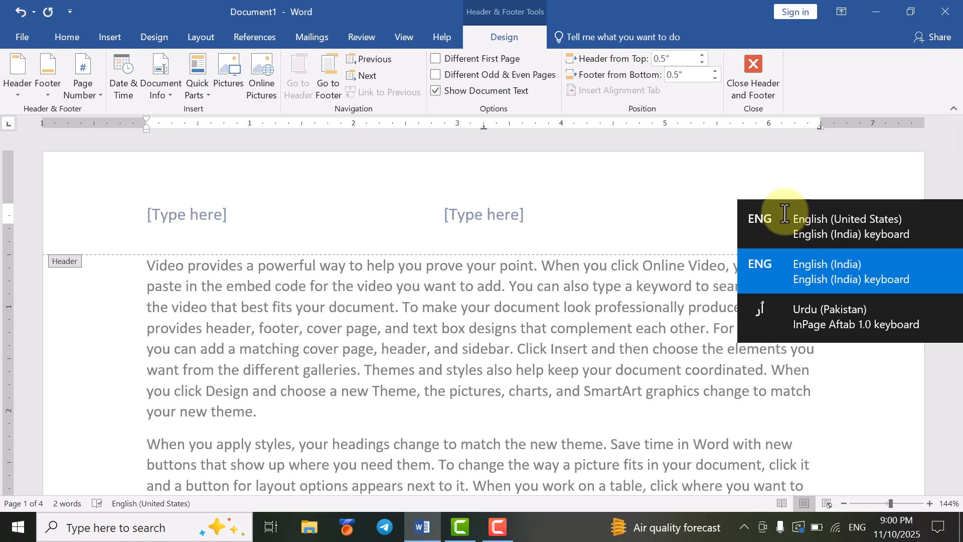
{"action": "key", "text": "alt+shift"}
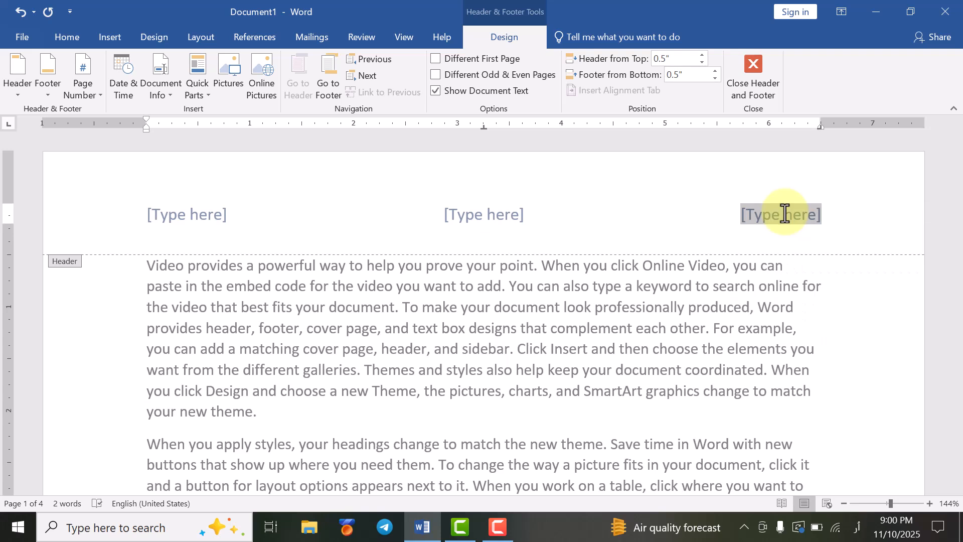
{"action": "type", "text": "پن"}
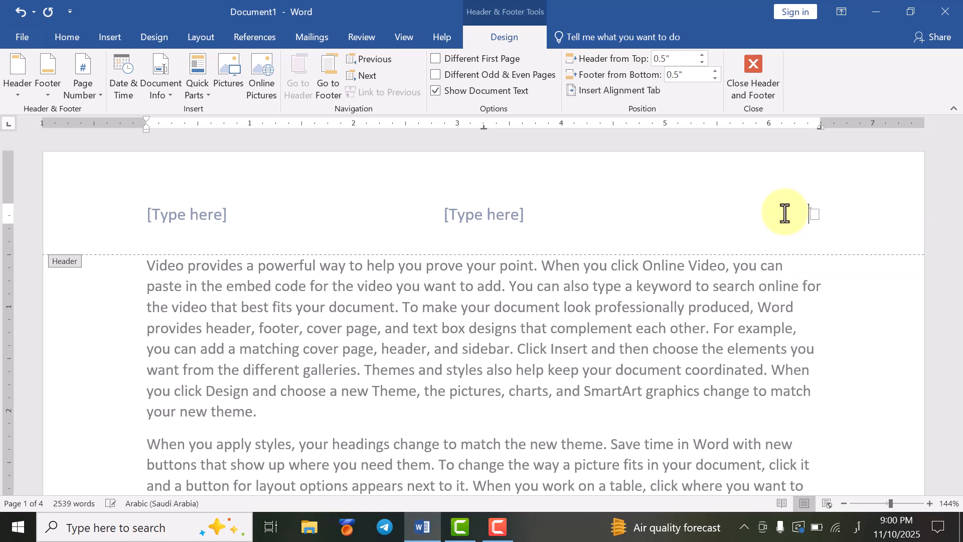
{"action": "type", "text": "اری شریف"}
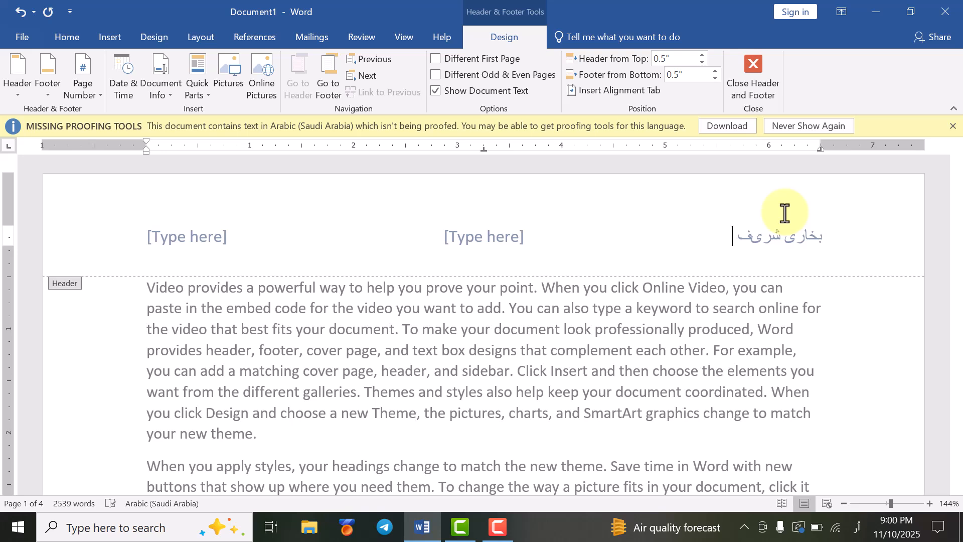
{"action": "left_click", "coordinate": [200, 238]}
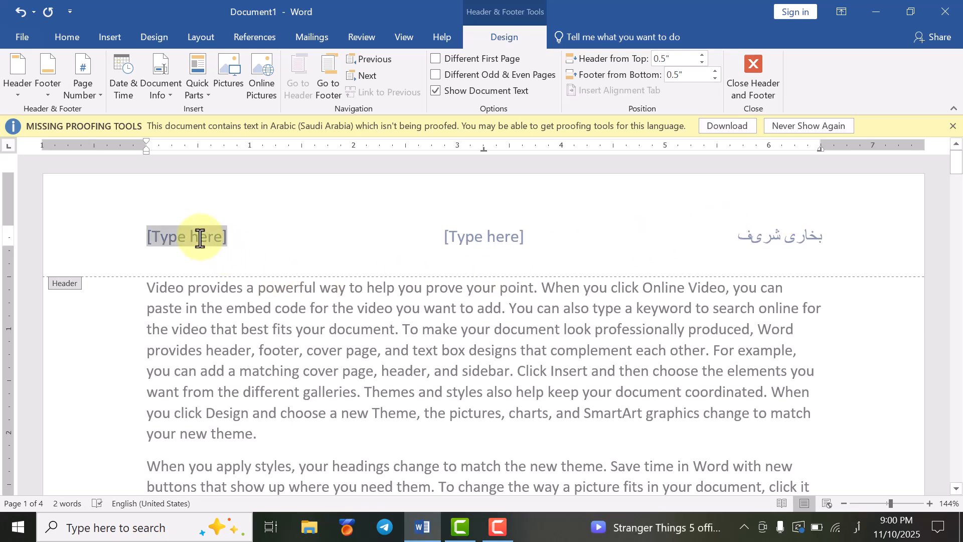
{"action": "type", "text": "جلد اول"}
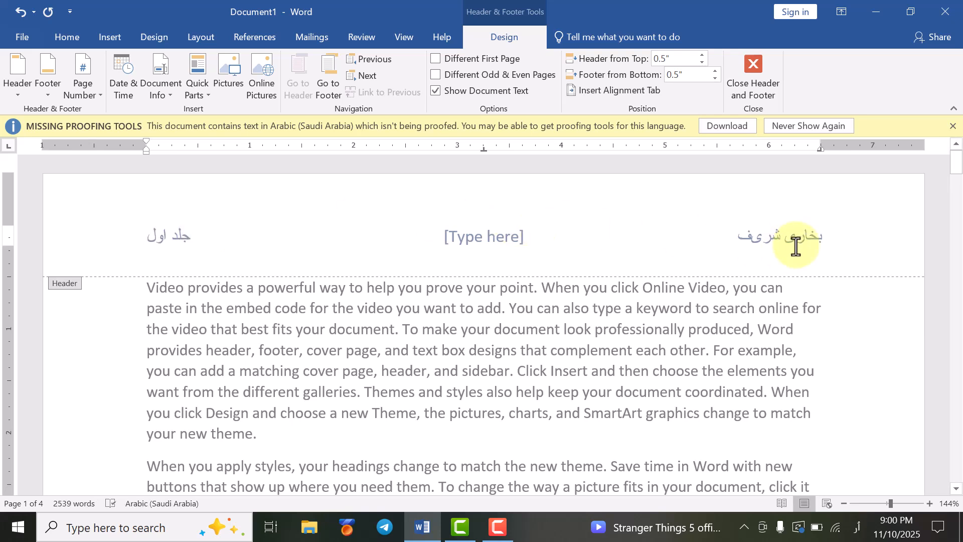
- Set the font of both Urdu header texts, "بخاری شریف" and "جلد اول", to AlQalam Taj Nastaleeq
{"action": "left_click_drag", "start_coordinate": [822, 235], "coordinate": [736, 235]}
{"action": "left_click", "coordinate": [70, 29]}
{"action": "left_click", "coordinate": [170, 65]}
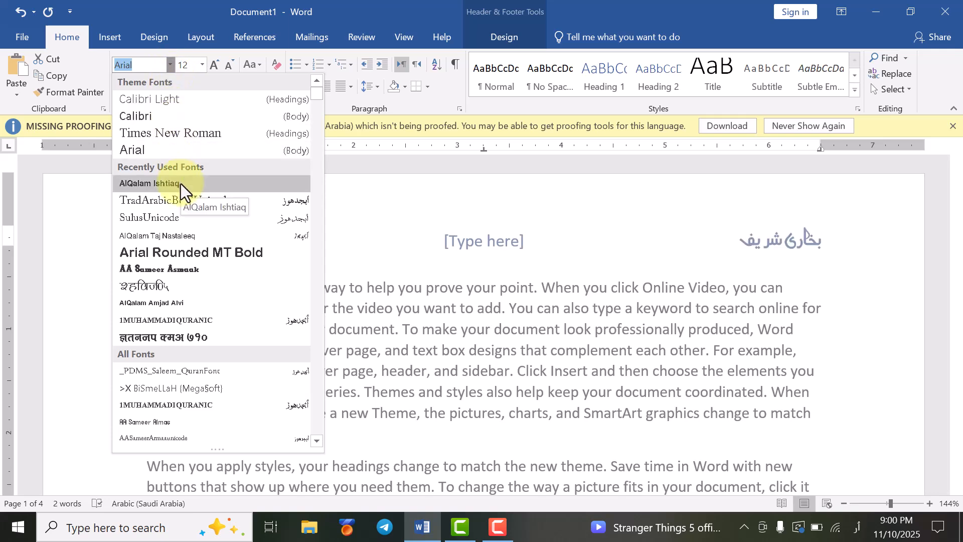
{"action": "left_click", "coordinate": [202, 234]}
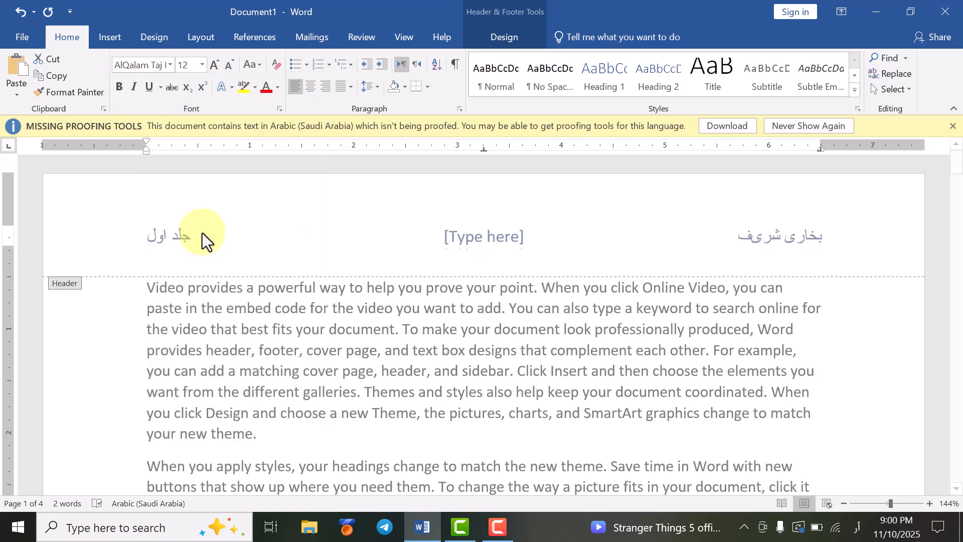
{"action": "left_click_drag", "start_coordinate": [192, 239], "coordinate": [139, 239]}
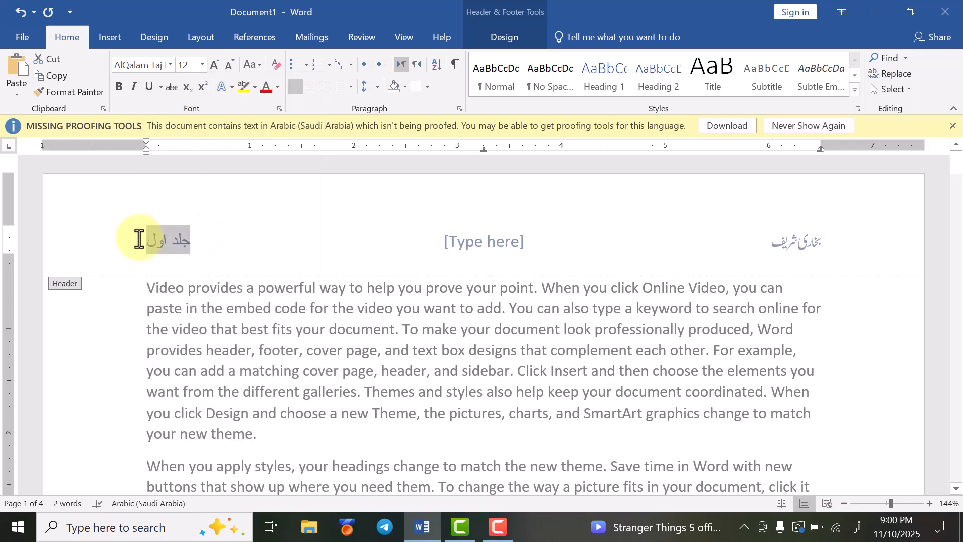
{"action": "left_click", "coordinate": [169, 64]}
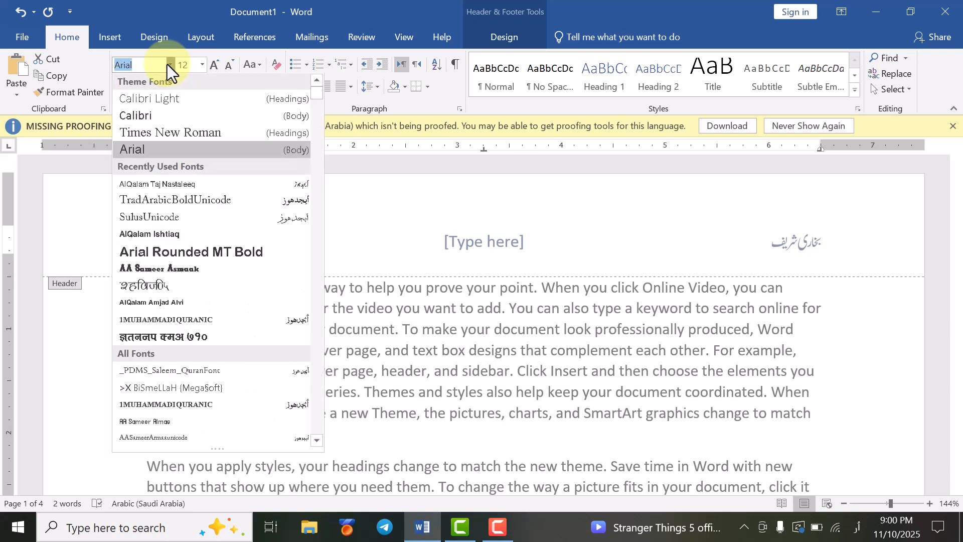
{"action": "left_click", "coordinate": [189, 185]}
- Dismiss the missing proofing tools notice and insert an Accent Bar 1 page number in the header's centre placeholder
{"action": "left_click", "coordinate": [476, 242]}
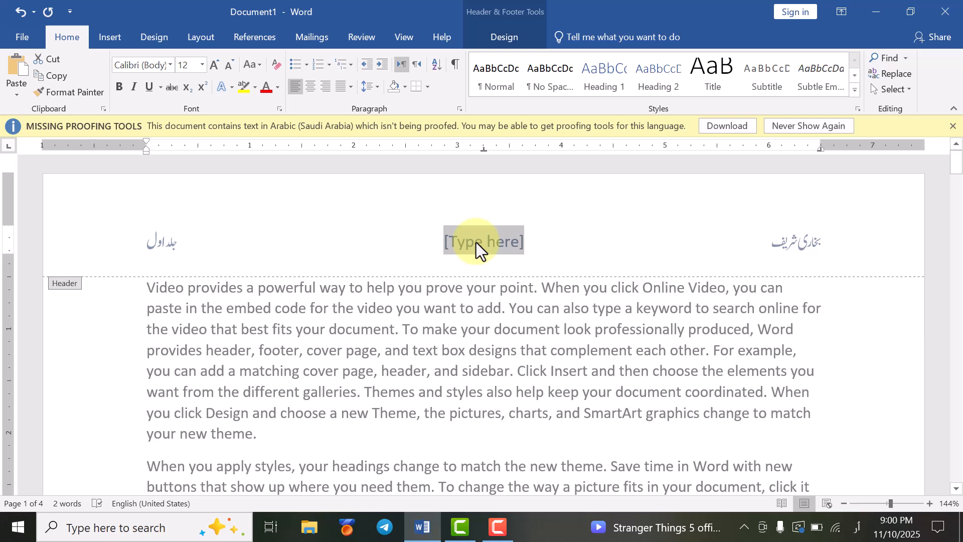
{"action": "left_click", "coordinate": [953, 126]}
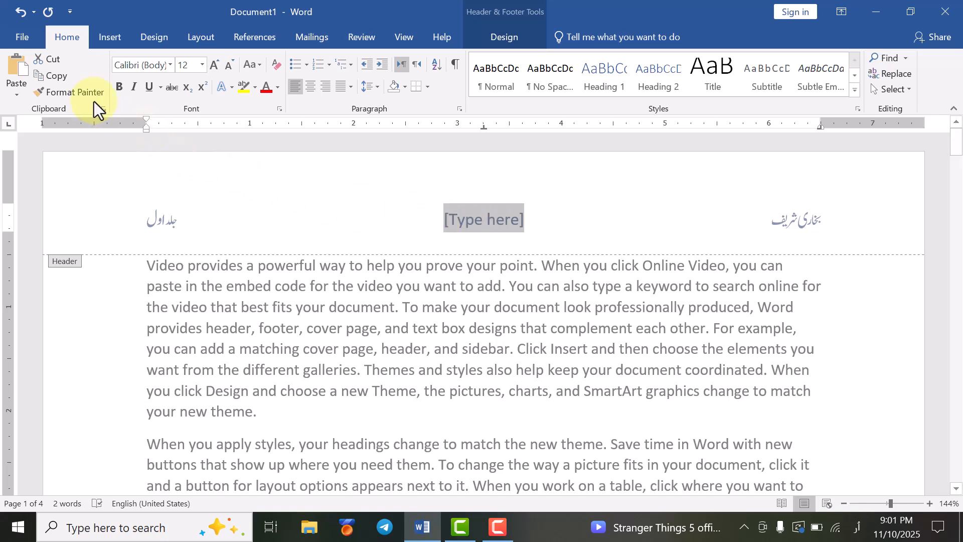
{"action": "left_click", "coordinate": [505, 37]}
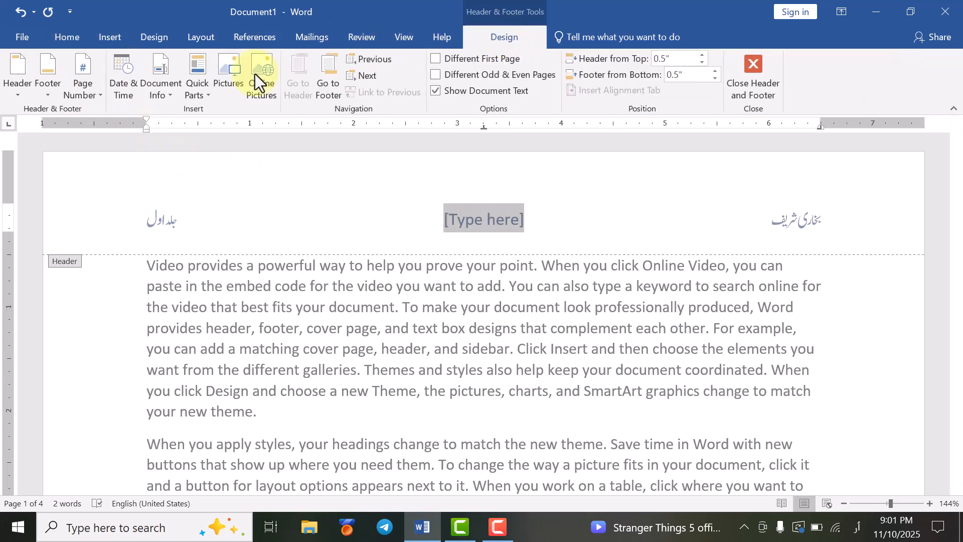
{"action": "left_click", "coordinate": [79, 95]}
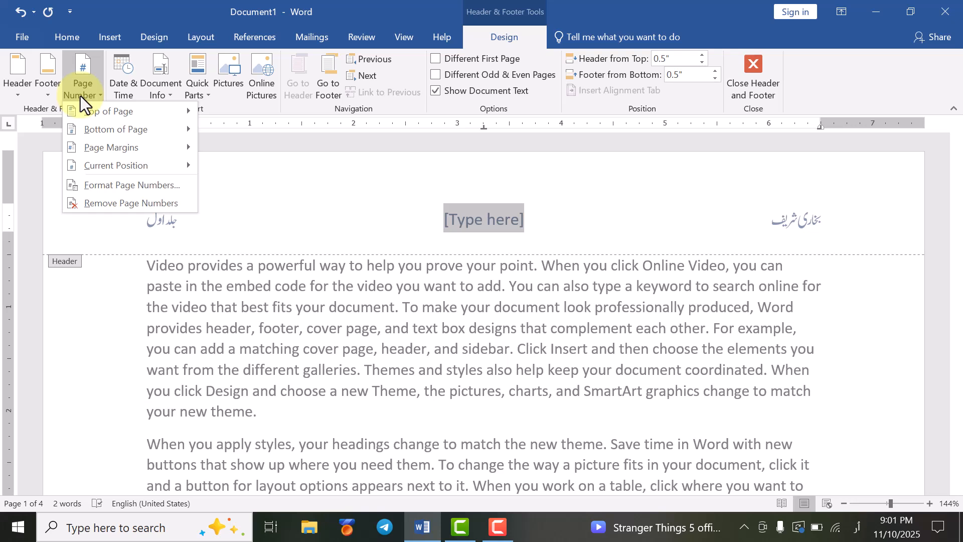
{"action": "mouse_move", "coordinate": [113, 165]}
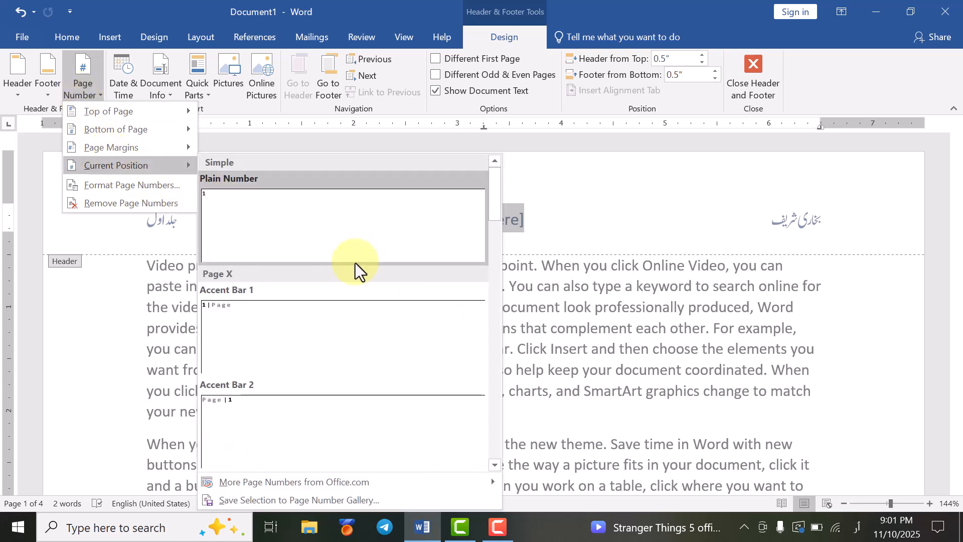
{"action": "left_click", "coordinate": [269, 321]}
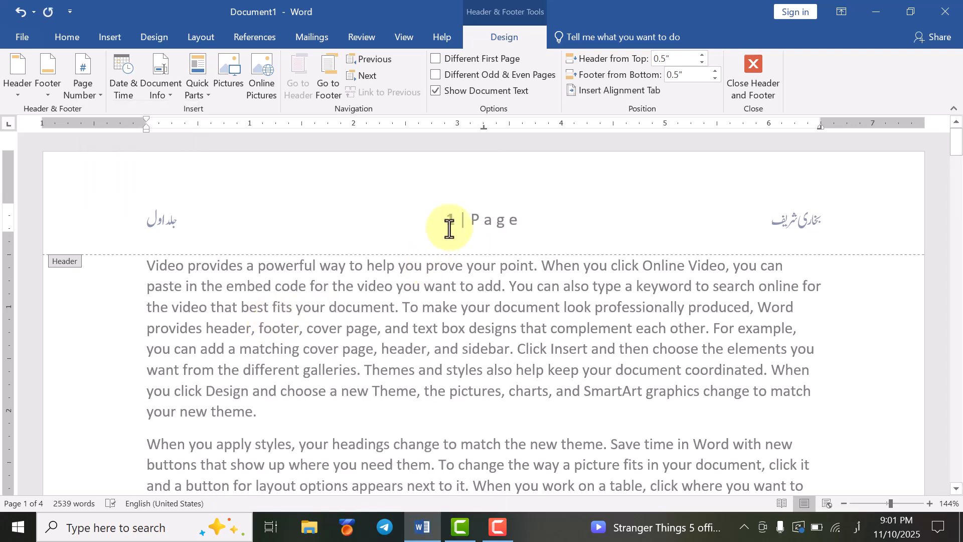
- Delete the "| Page" text beside the header's page number so that only the number remains
{"action": "mouse_move", "coordinate": [510, 220]}
{"action": "left_mouse_down"}
{"action": "mouse_move", "coordinate": [470, 217]}
{"action": "mouse_move", "coordinate": [520, 228]}
{"action": "left_mouse_up"}
{"action": "left_click", "coordinate": [466, 222]}
{"action": "key", "text": "BackSpace"}
{"action": "key", "text": "BackSpace"}
{"action": "key", "text": "BackSpace"}
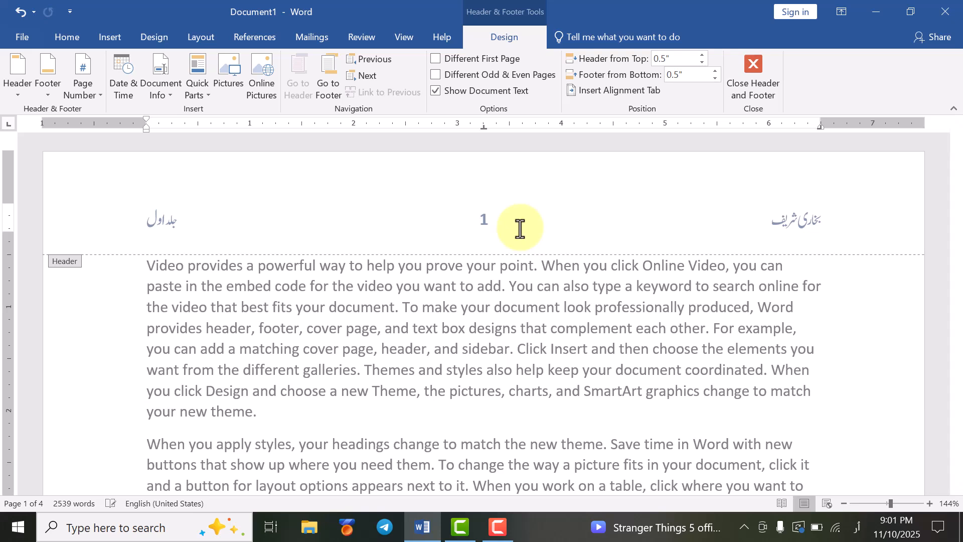
- Set the font of the header's centre page number to AlQalam Taj Nastaleeq
{"action": "left_click_drag", "start_coordinate": [490, 221], "coordinate": [473, 222]}
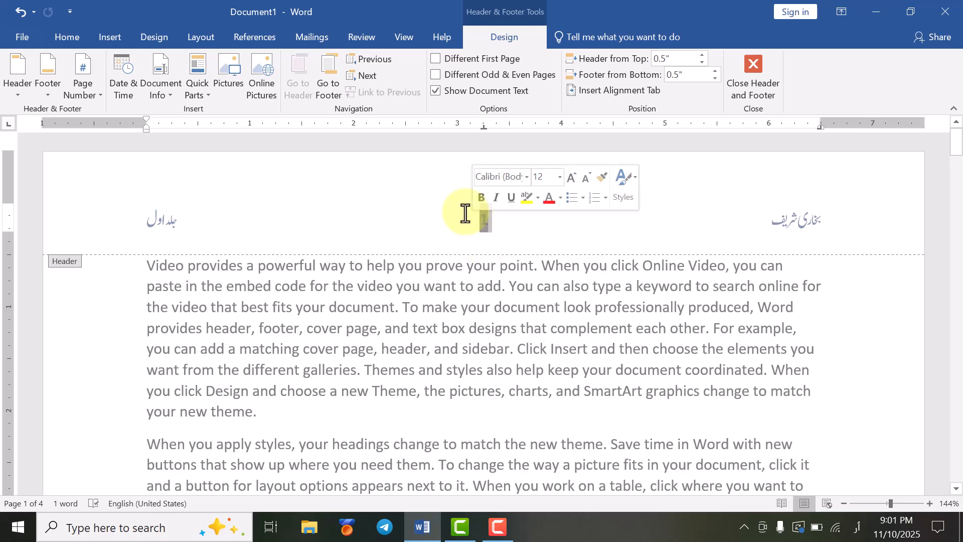
{"action": "scroll", "coordinate": [466, 212], "scroll_direction": "down", "scroll_amount": 2}
{"action": "scroll", "coordinate": [466, 212], "scroll_direction": "down", "scroll_amount": 11}
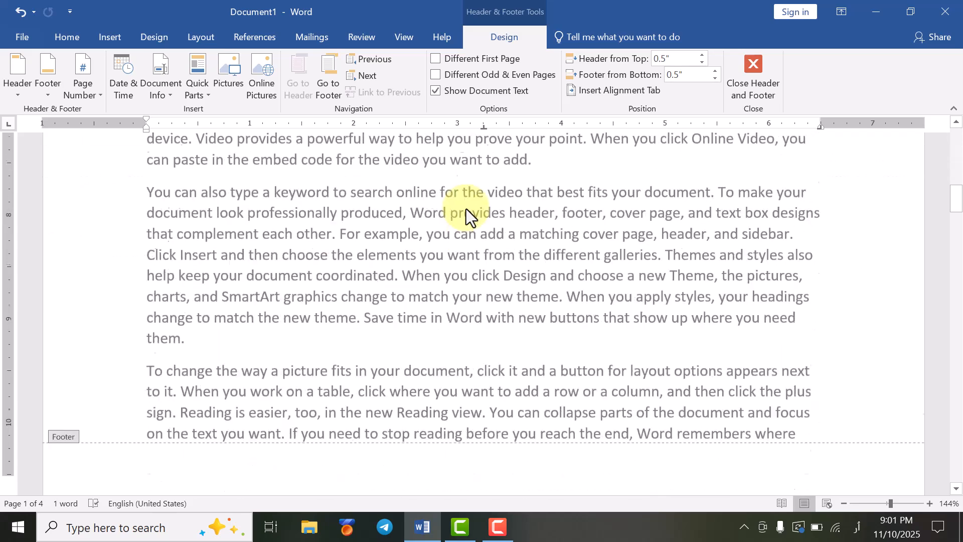
{"action": "scroll", "coordinate": [466, 207], "scroll_direction": "down", "scroll_amount": 20}
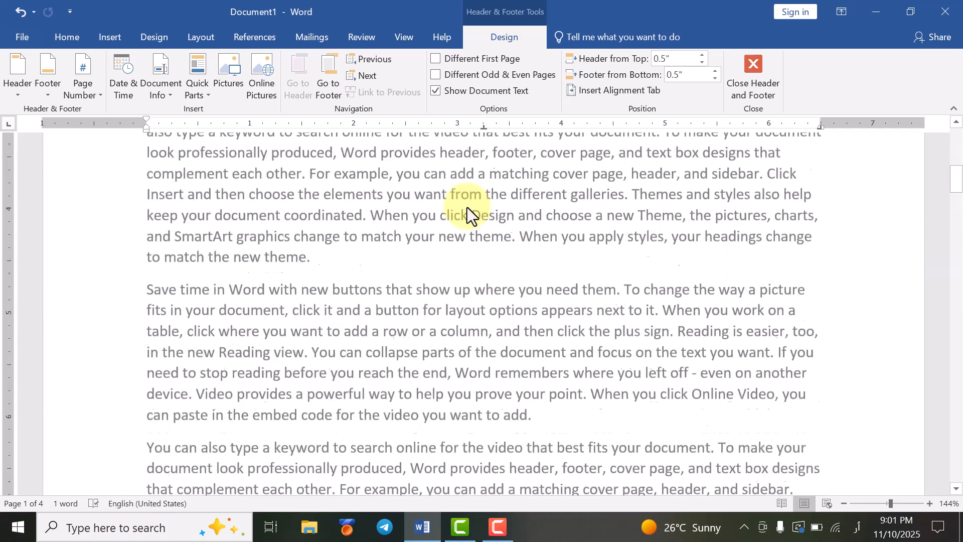
{"action": "scroll", "coordinate": [468, 206], "scroll_direction": "up", "scroll_amount": 20}
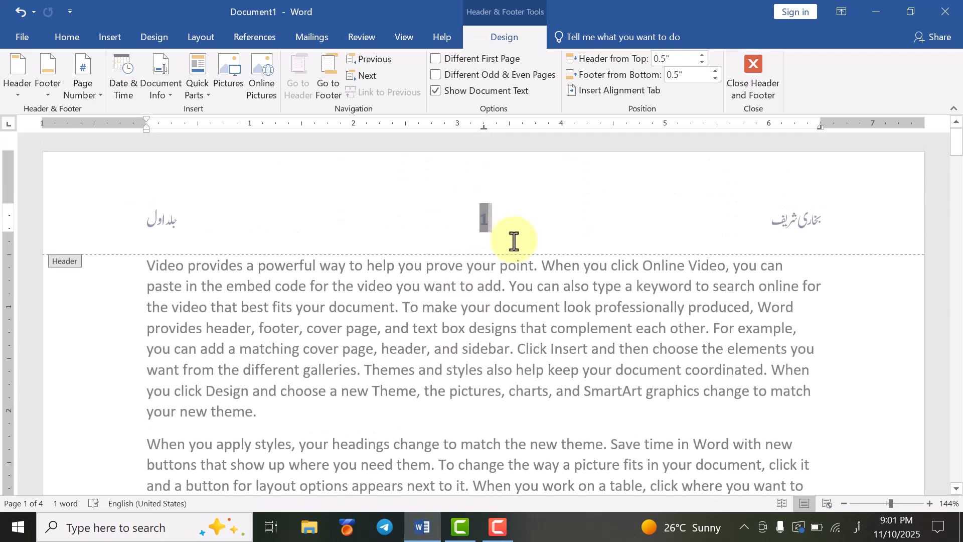
{"action": "left_click", "coordinate": [69, 44]}
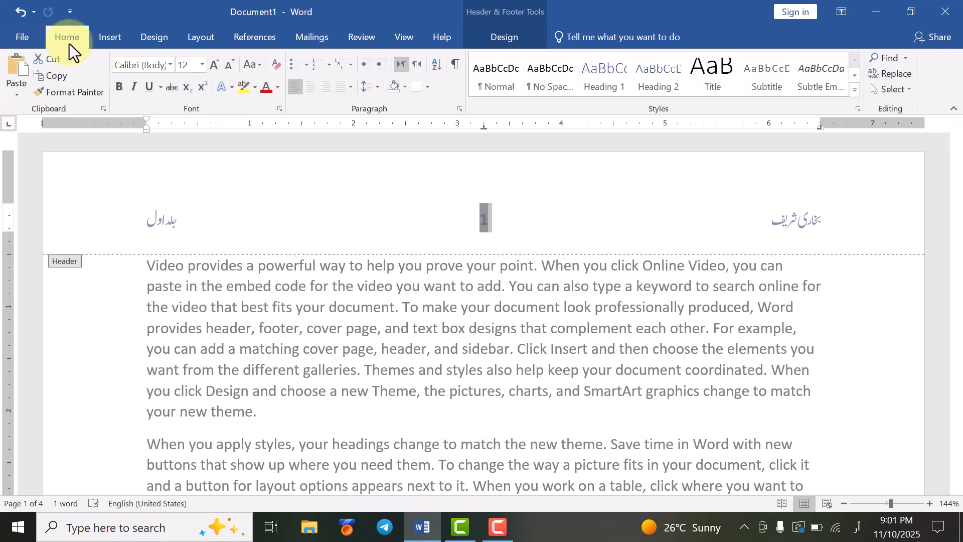
{"action": "left_click", "coordinate": [170, 64]}
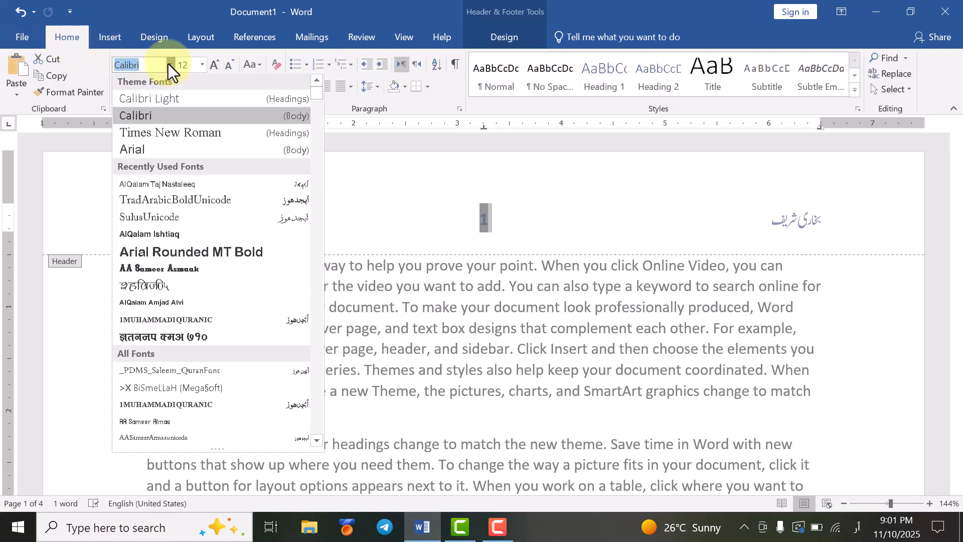
{"action": "left_click", "coordinate": [176, 187]}
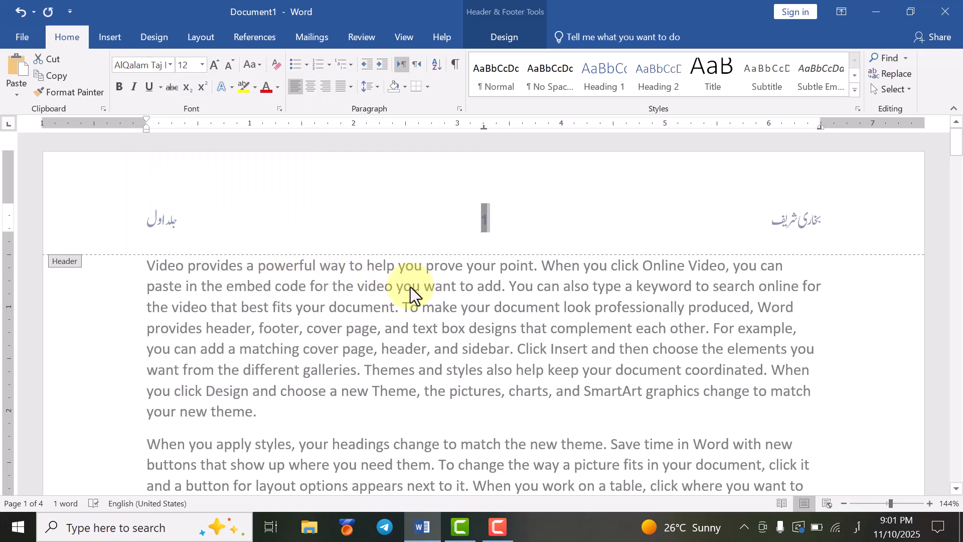
- With the Urdu (Pakistan) keyboard layout, replace the header's centre page number with the Urdu numeral "۱"
{"action": "left_click", "coordinate": [852, 521]}
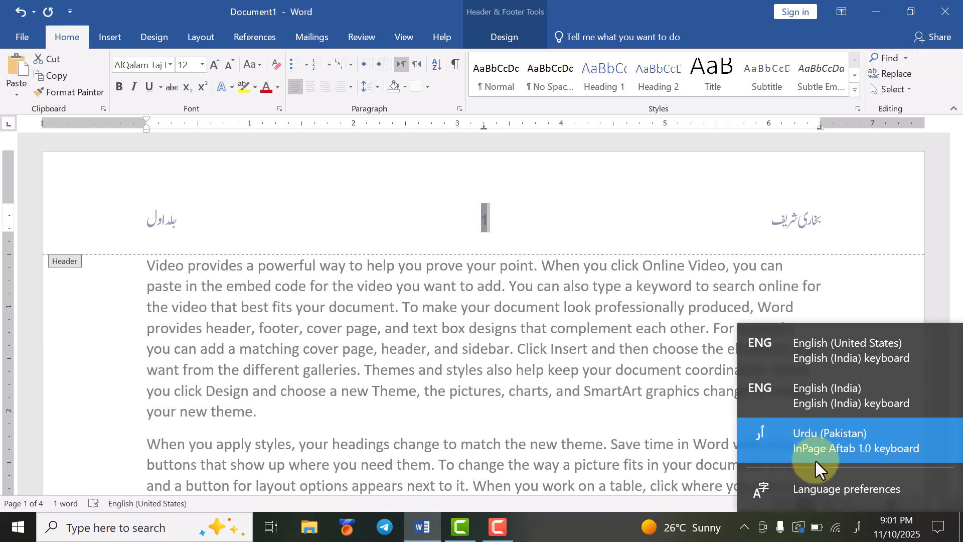
{"action": "left_click", "coordinate": [856, 520]}
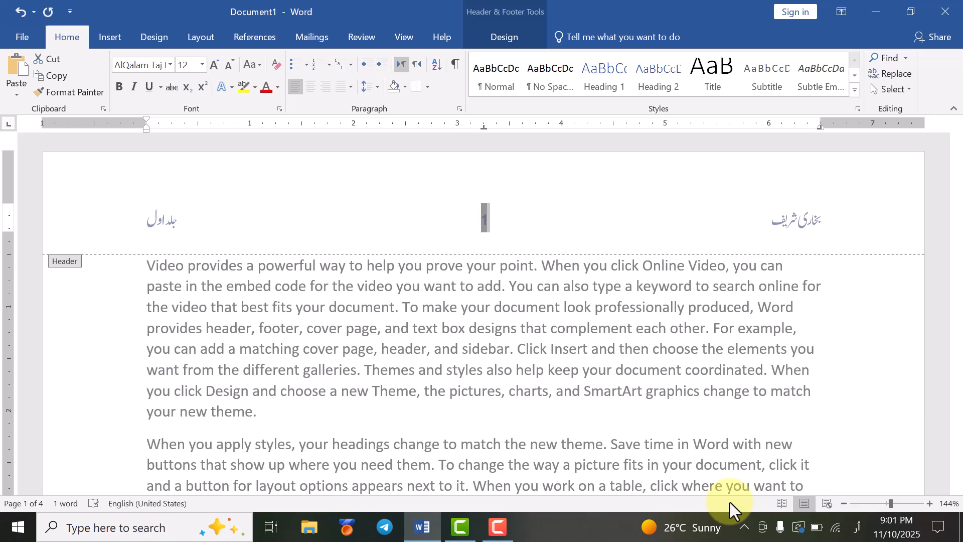
{"action": "type", "text": "۱"}
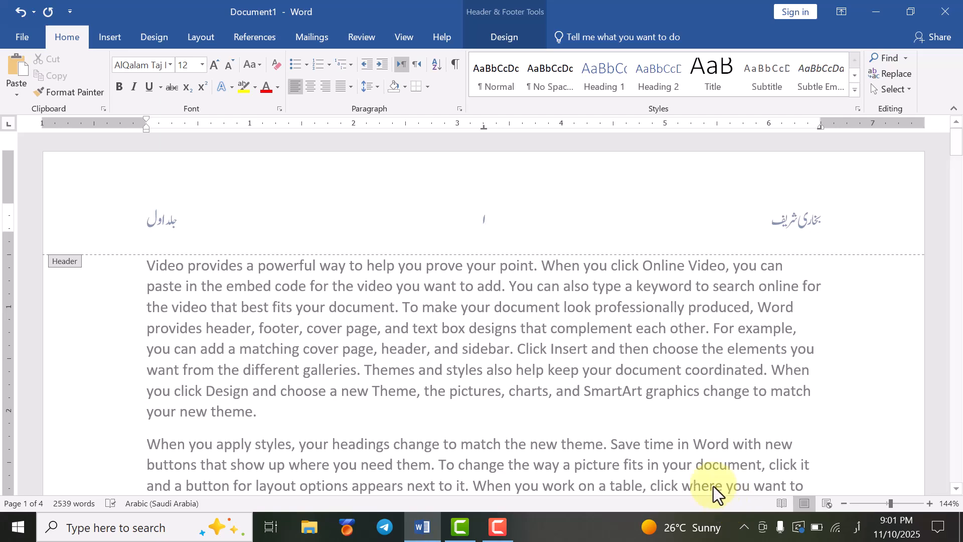
- Check how the numeral in the header's centre appears on the following pages of the document
{"action": "scroll", "coordinate": [523, 204], "scroll_direction": "down", "scroll_amount": 10}
{"action": "scroll", "coordinate": [542, 241], "scroll_direction": "down", "scroll_amount": 8}
{"action": "scroll", "coordinate": [551, 259], "scroll_direction": "down", "scroll_amount": 12}
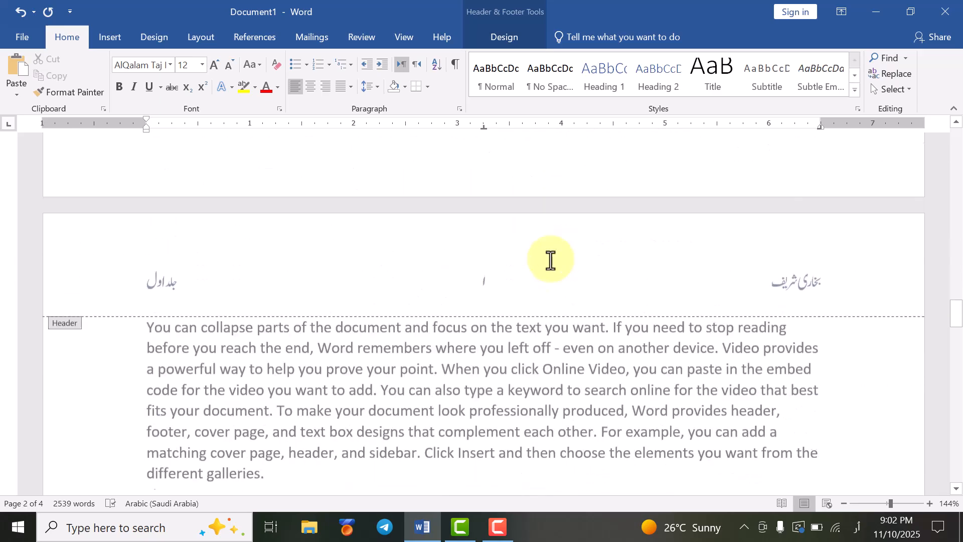
{"action": "scroll", "coordinate": [551, 260], "scroll_direction": "down", "scroll_amount": 2}
{"action": "scroll", "coordinate": [551, 238], "scroll_direction": "down", "scroll_amount": 15}
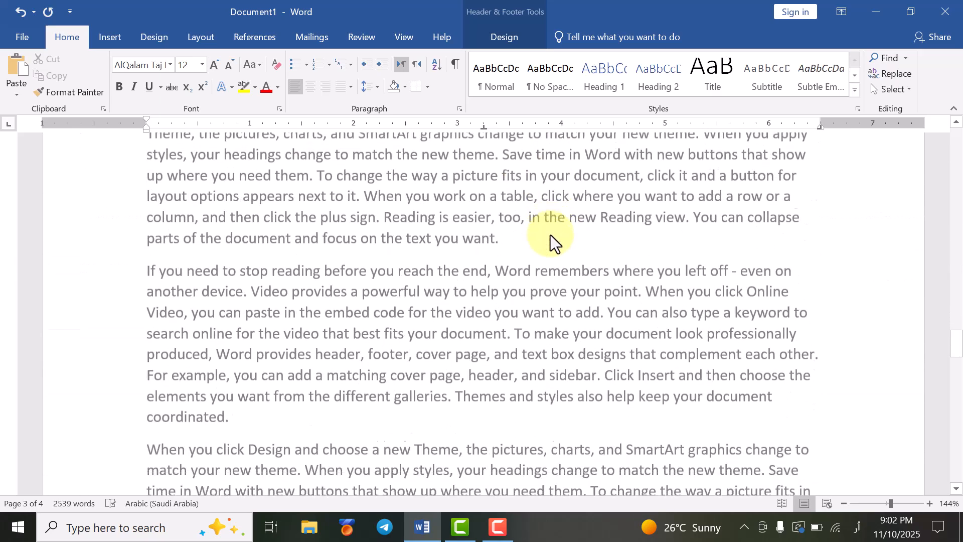
{"action": "scroll", "coordinate": [549, 234], "scroll_direction": "down", "scroll_amount": 15}
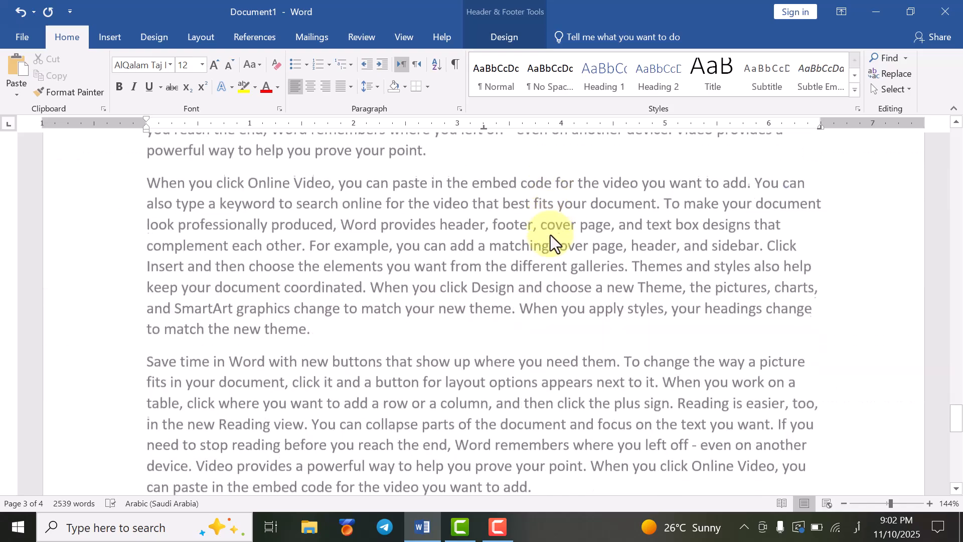
{"action": "scroll", "coordinate": [550, 232], "scroll_direction": "down", "scroll_amount": 2}
{"action": "scroll", "coordinate": [549, 229], "scroll_direction": "up", "scroll_amount": 15}
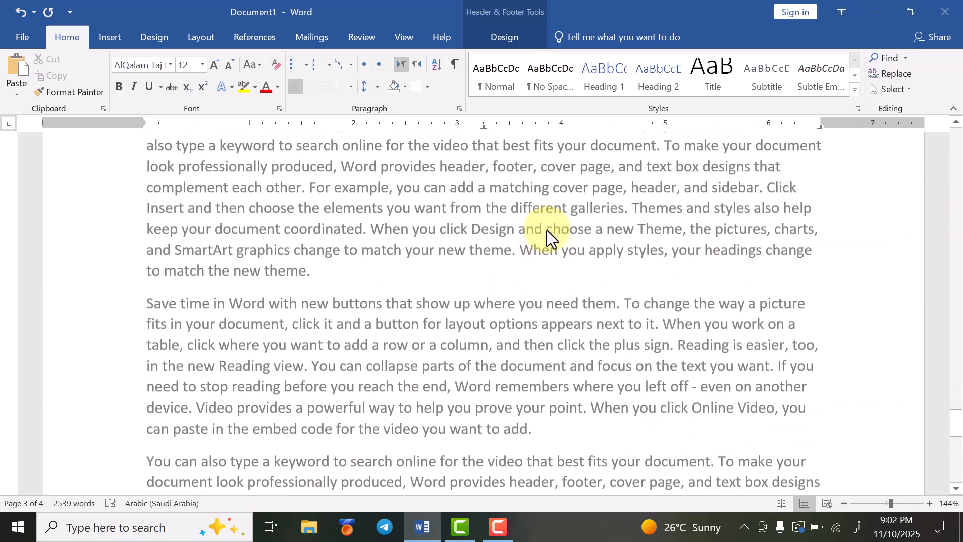
{"action": "scroll", "coordinate": [546, 231], "scroll_direction": "up", "scroll_amount": 20}
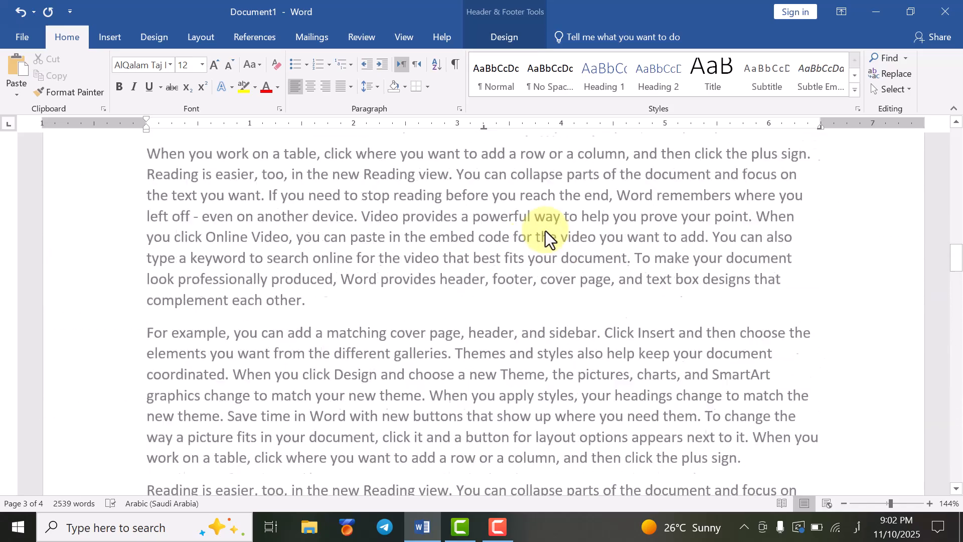
{"action": "scroll", "coordinate": [545, 231], "scroll_direction": "up", "scroll_amount": 5}
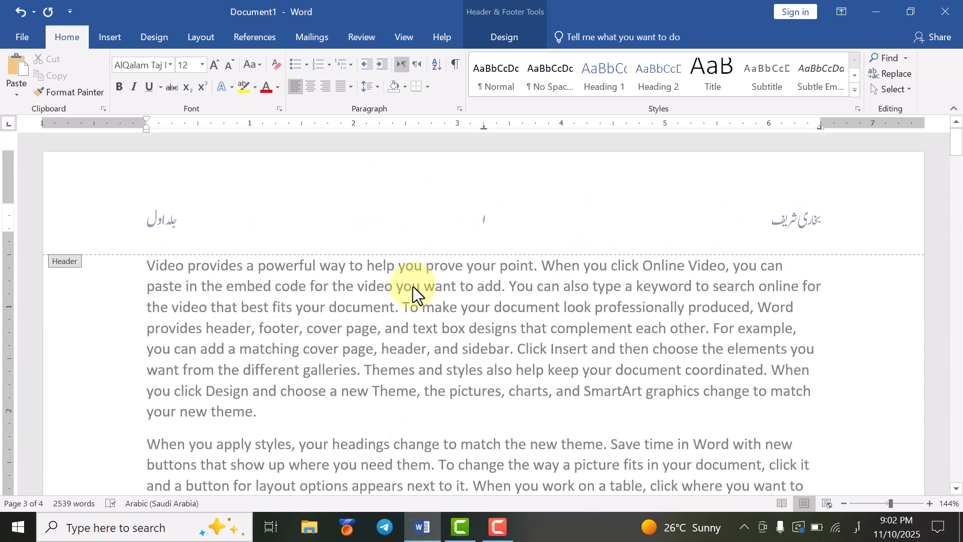
- In the advanced Word options for showing document content, set Numeral to System and apply the change
{"action": "left_click", "coordinate": [487, 221]}
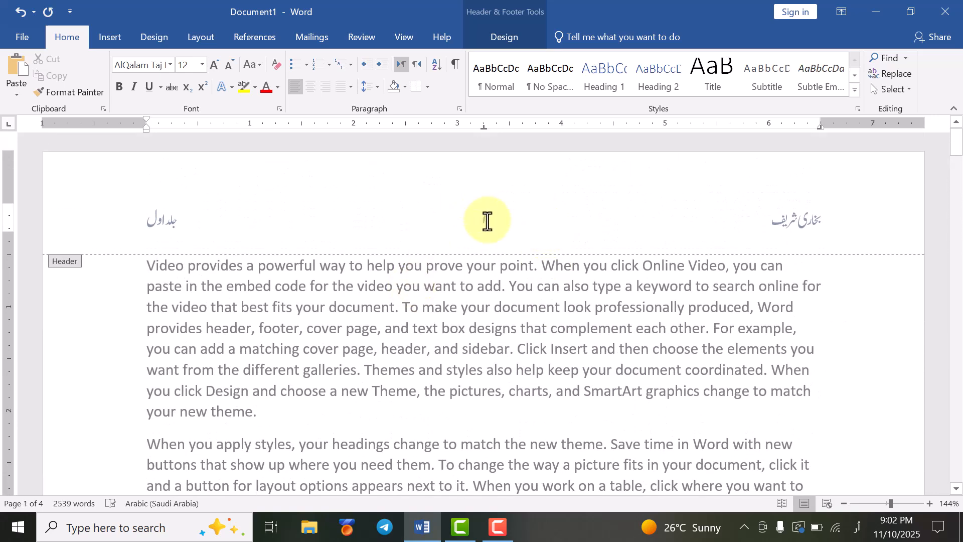
{"action": "left_click", "coordinate": [23, 37]}
{"action": "left_click", "coordinate": [22, 363]}
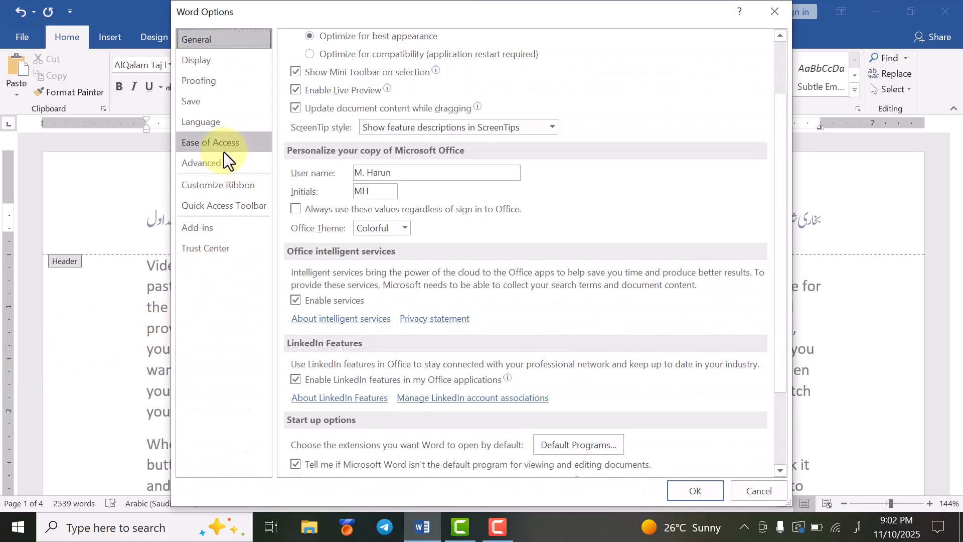
{"action": "left_click", "coordinate": [221, 161]}
{"action": "scroll", "coordinate": [447, 239], "scroll_direction": "down", "scroll_amount": 3}
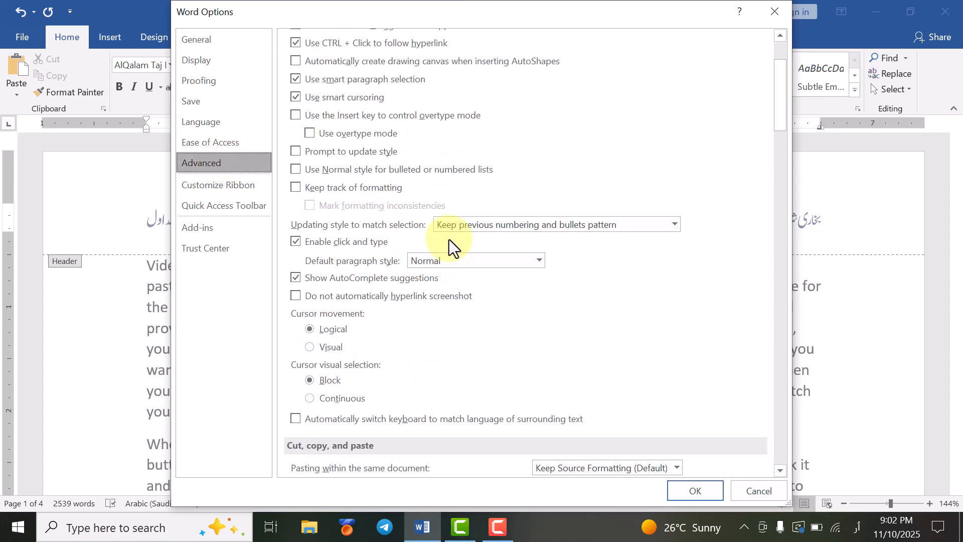
{"action": "scroll", "coordinate": [449, 239], "scroll_direction": "down", "scroll_amount": 4}
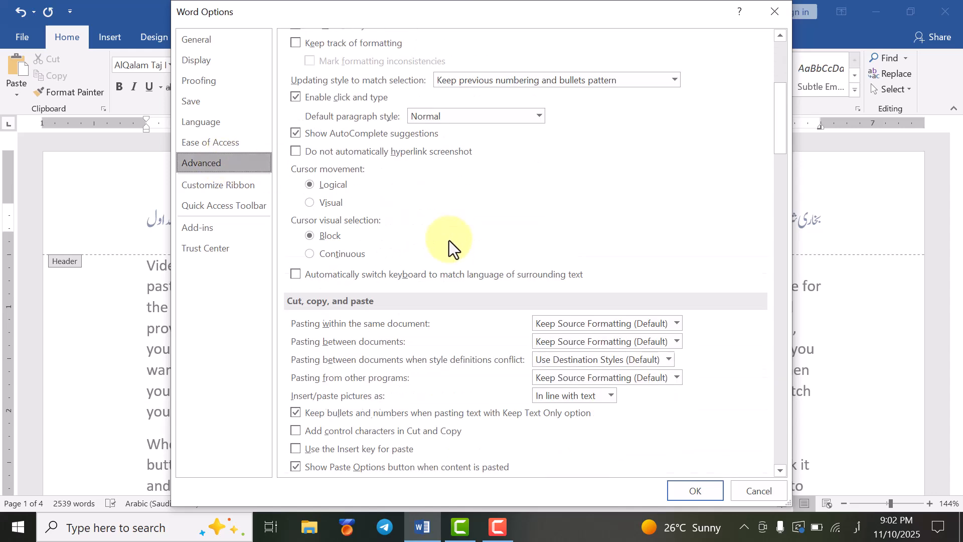
{"action": "scroll", "coordinate": [449, 240], "scroll_direction": "down", "scroll_amount": 6}
{"action": "scroll", "coordinate": [450, 239], "scroll_direction": "down", "scroll_amount": 3}
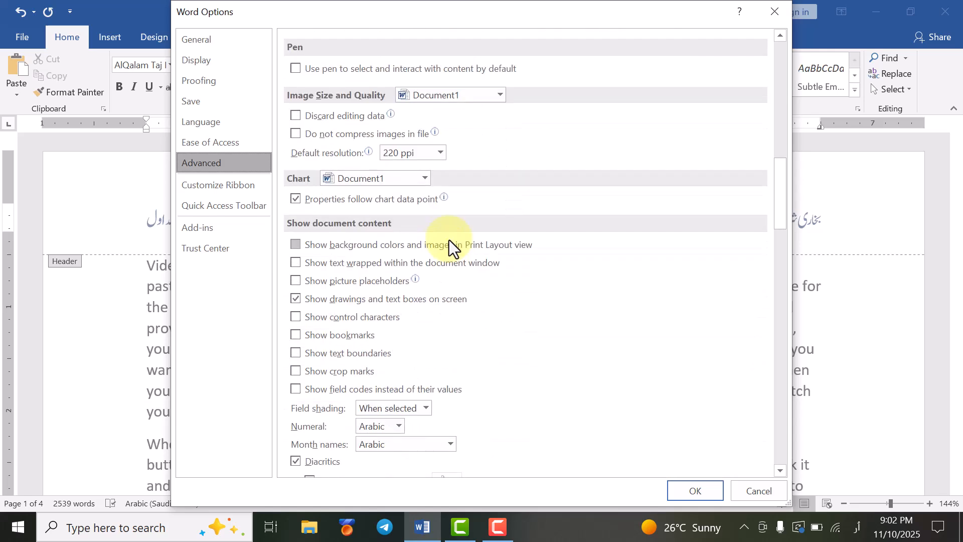
{"action": "scroll", "coordinate": [449, 239], "scroll_direction": "down", "scroll_amount": 1}
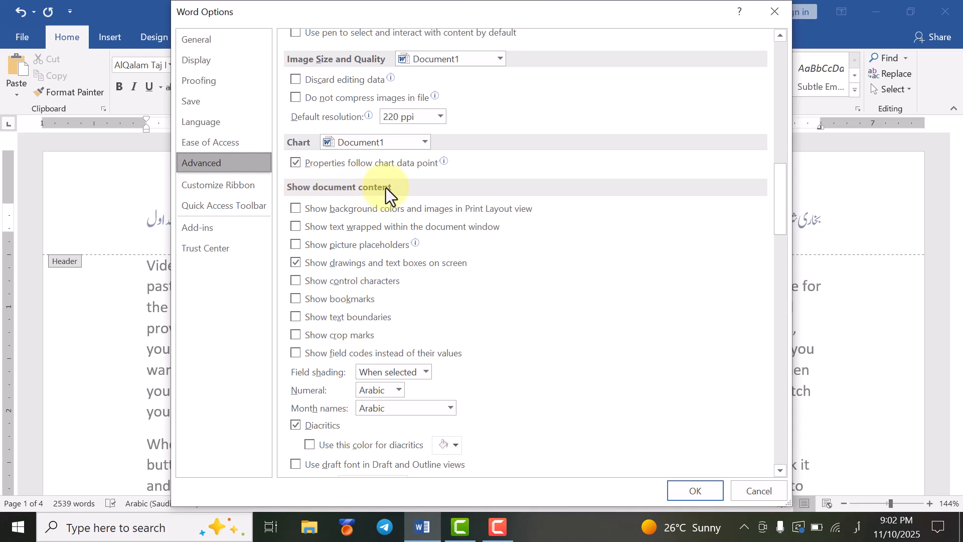
{"action": "left_click", "coordinate": [399, 390]}
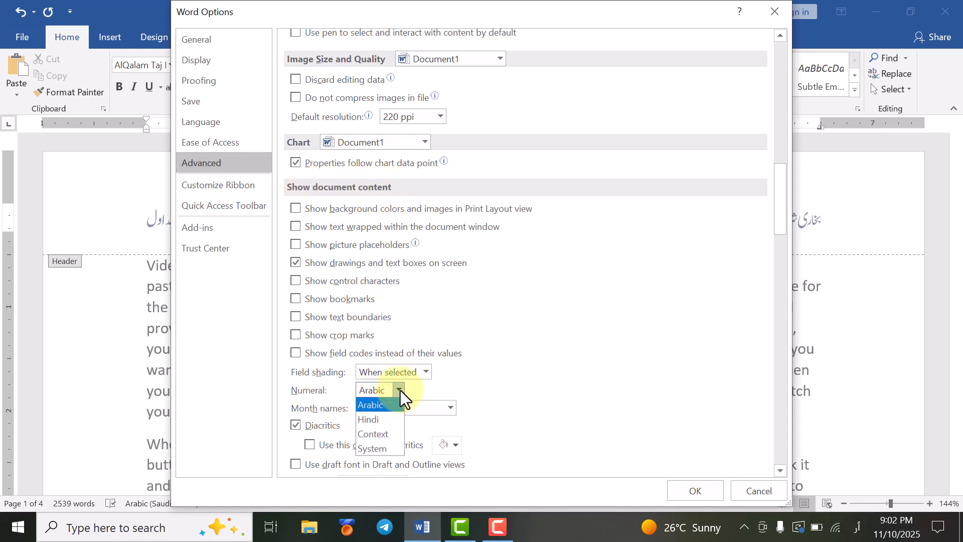
{"action": "left_click", "coordinate": [381, 450]}
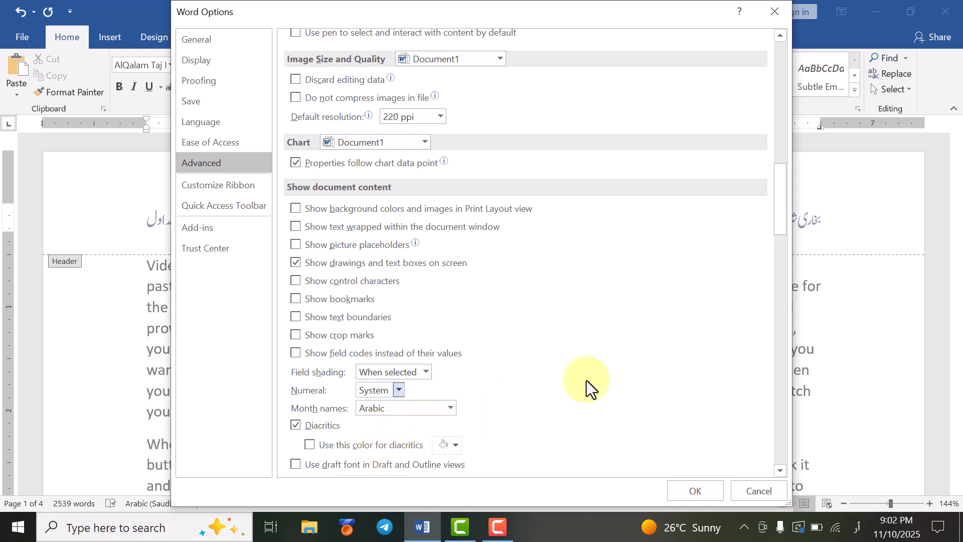
{"action": "left_click", "coordinate": [684, 487]}
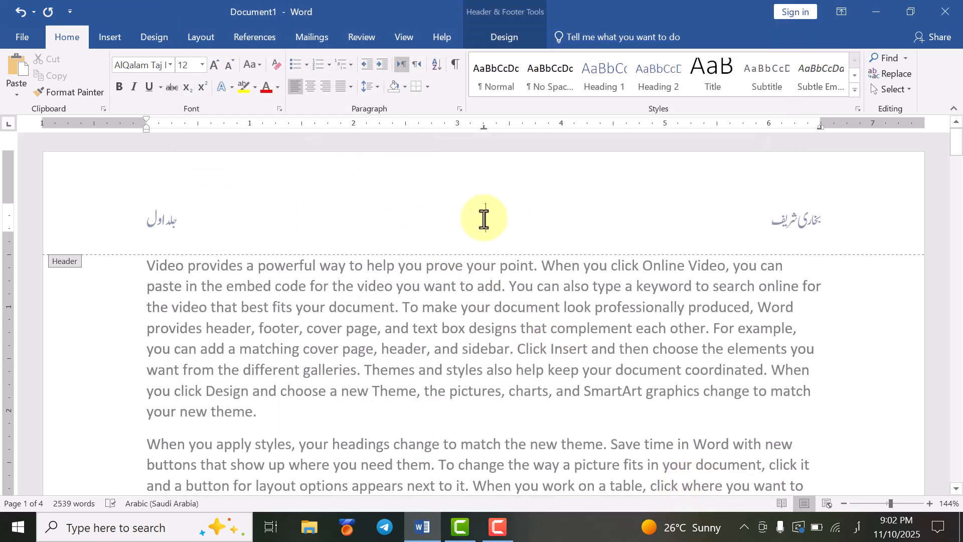
- Replace the typed numeral in the header's centre with an automatic Plain Number page number at the current position
{"action": "left_click_drag", "start_coordinate": [484, 219], "coordinate": [476, 219]}
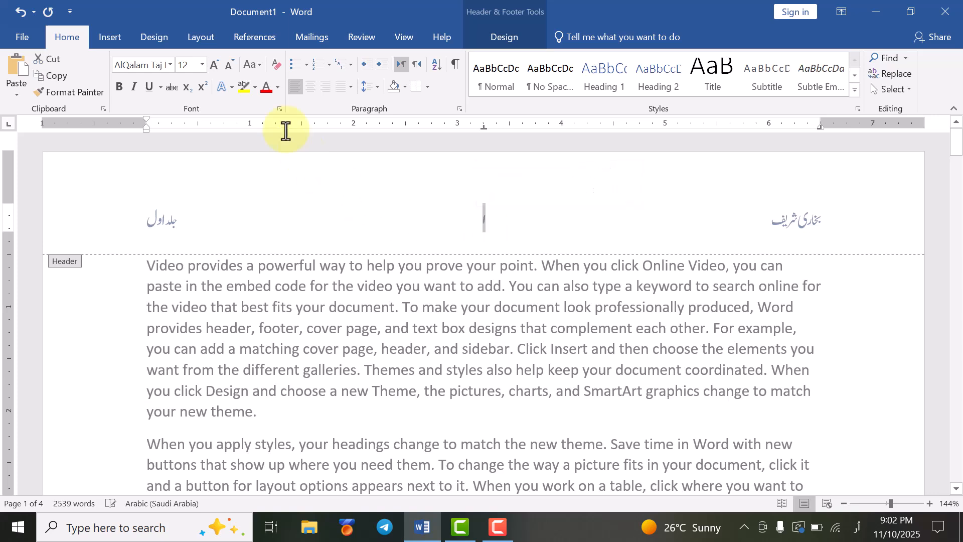
{"action": "left_click", "coordinate": [522, 38]}
{"action": "left_click", "coordinate": [90, 88]}
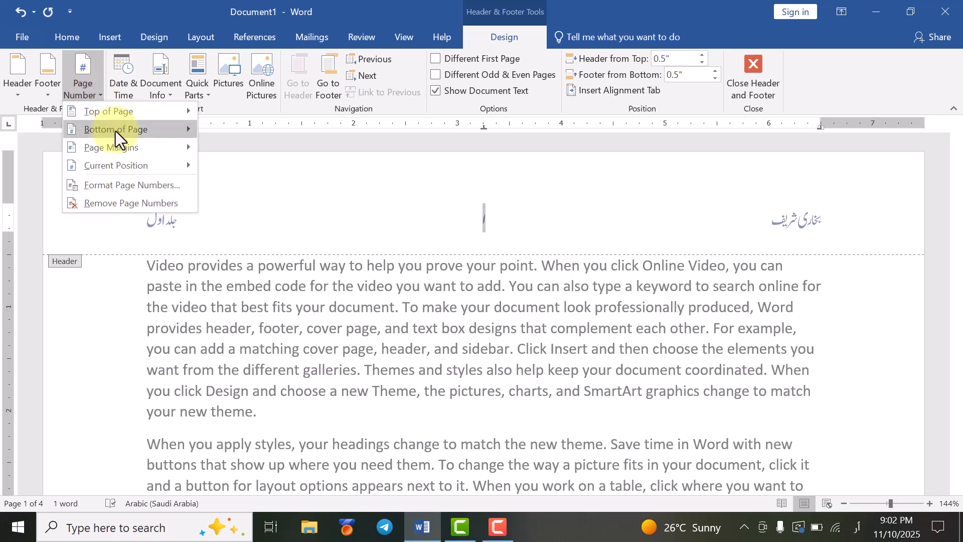
{"action": "mouse_move", "coordinate": [133, 164]}
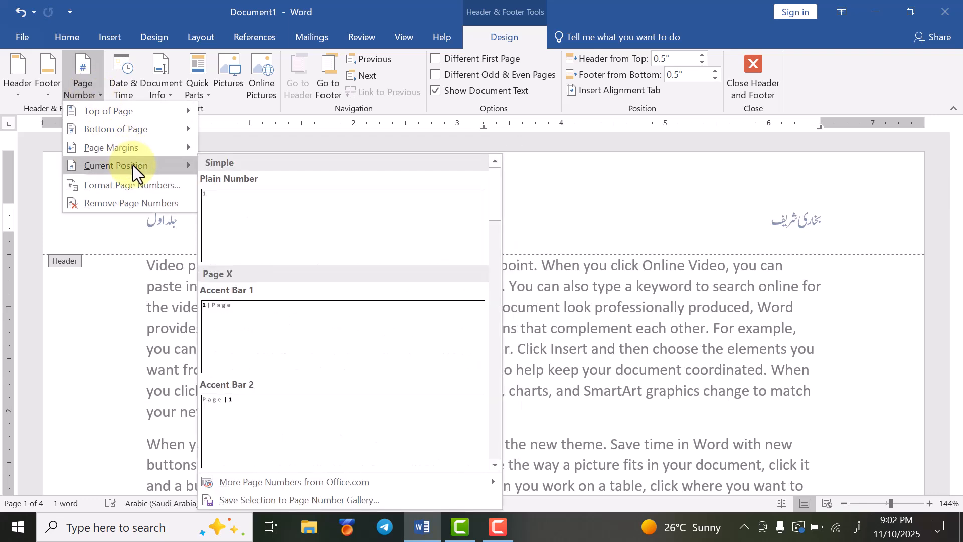
{"action": "left_click", "coordinate": [216, 193]}
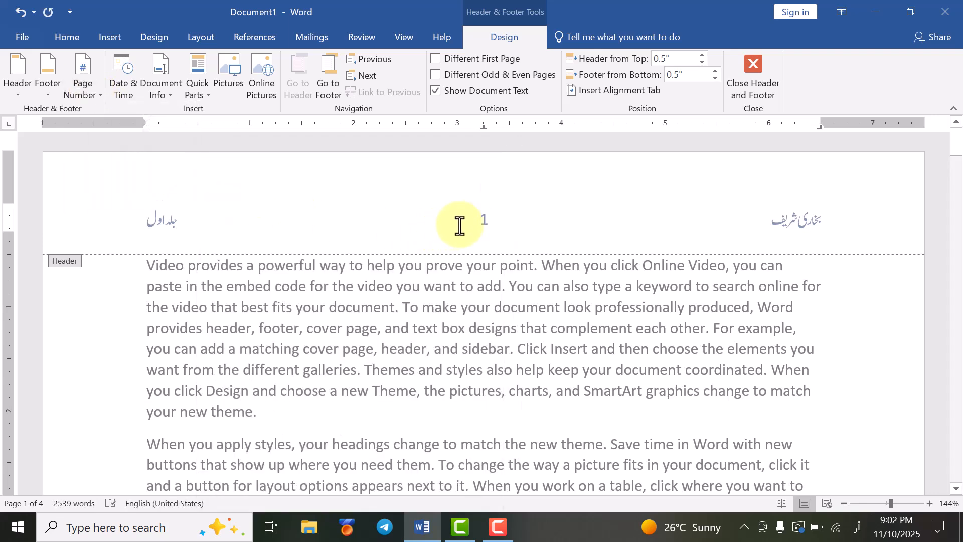
- Set the font of the automatic page number in the header's centre to AlQalam Taj Nastaleeq
{"action": "double_click", "coordinate": [479, 219]}
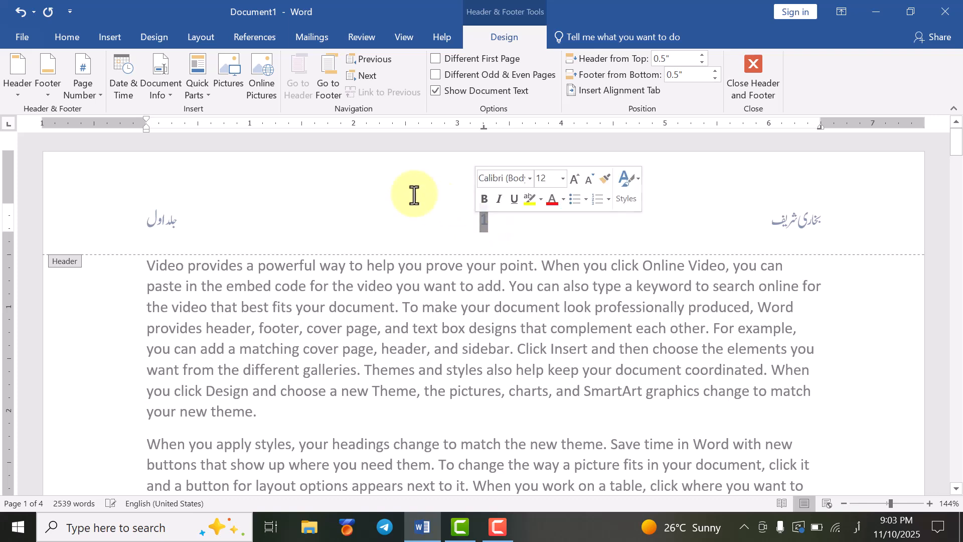
{"action": "left_click", "coordinate": [80, 40]}
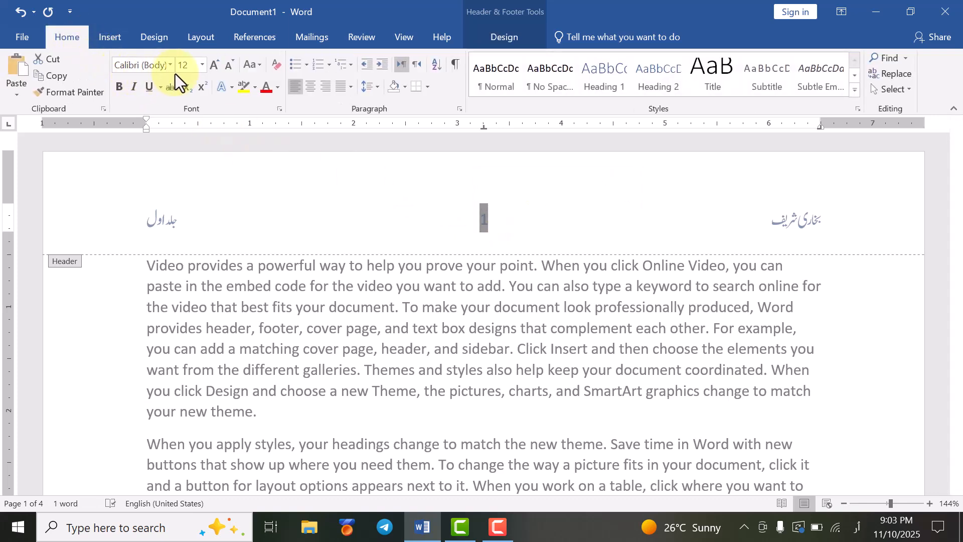
{"action": "left_click", "coordinate": [171, 65]}
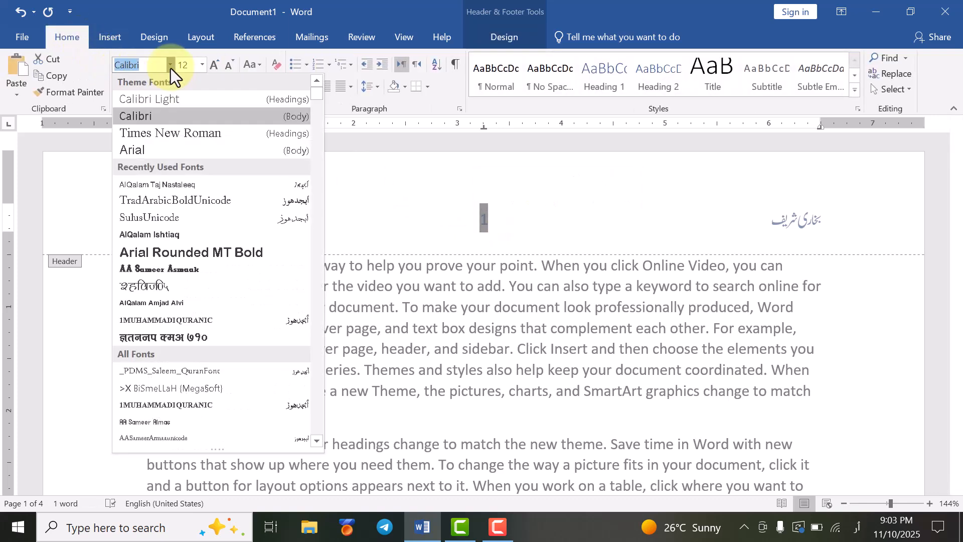
{"action": "left_click", "coordinate": [194, 185]}
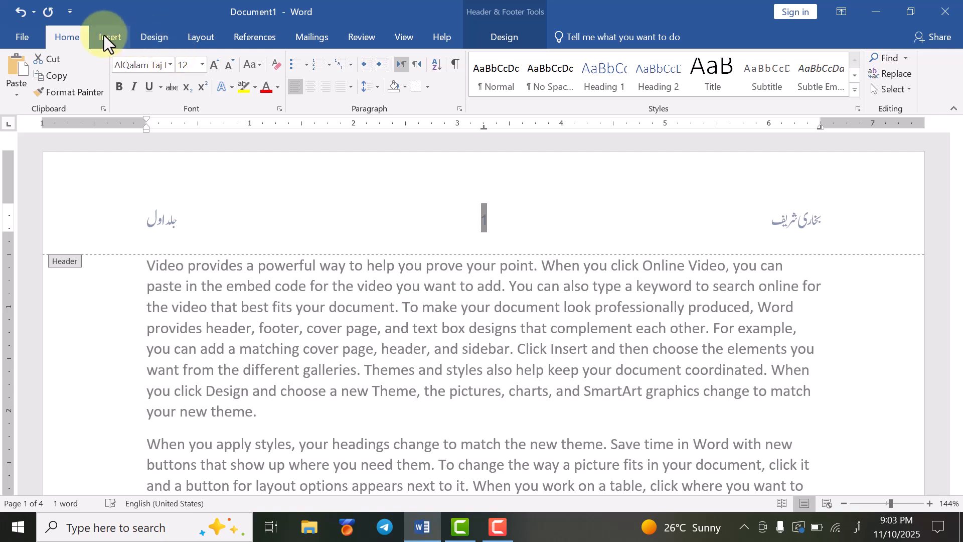
- Look through the number formats offered for page numbers for an Urdu numeral style, without applying any change
{"action": "left_click", "coordinate": [509, 40]}
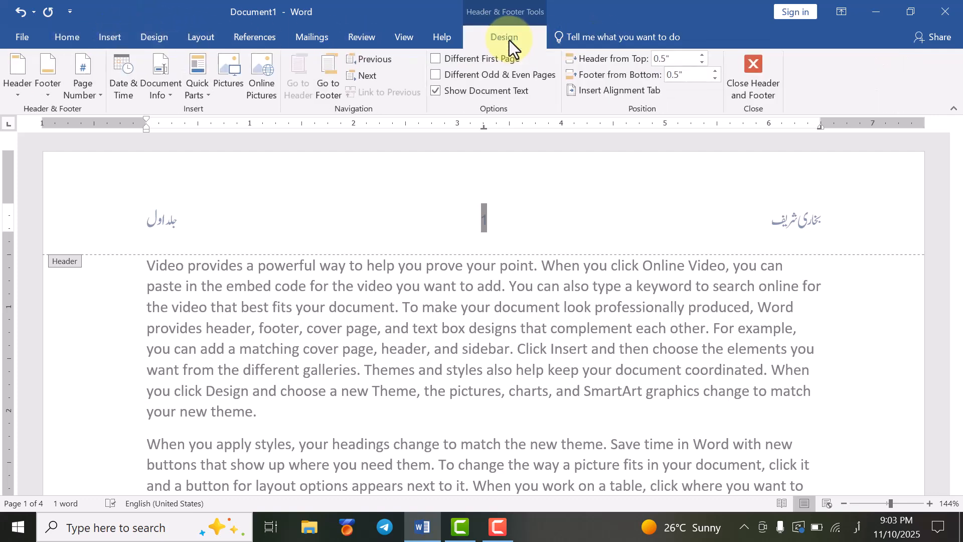
{"action": "left_click", "coordinate": [89, 101]}
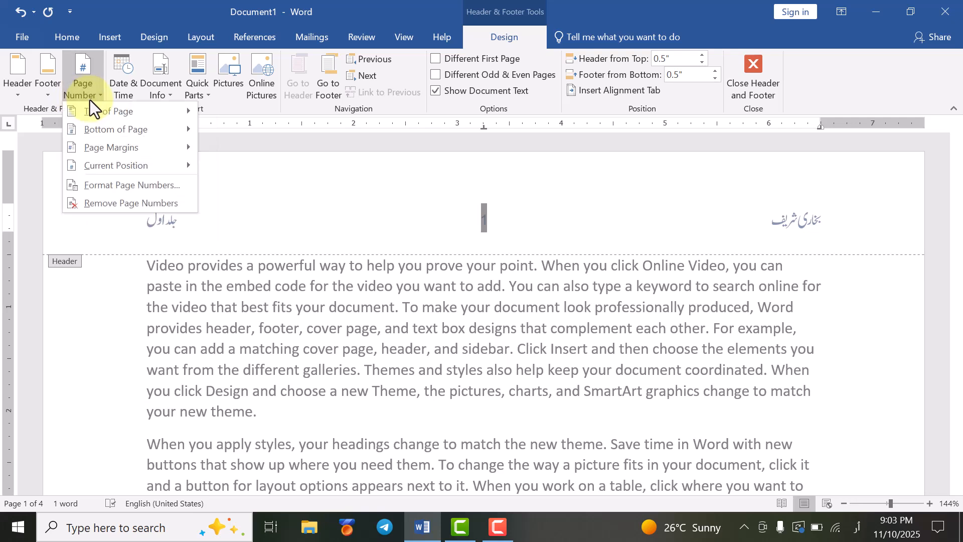
{"action": "left_click", "coordinate": [133, 189]}
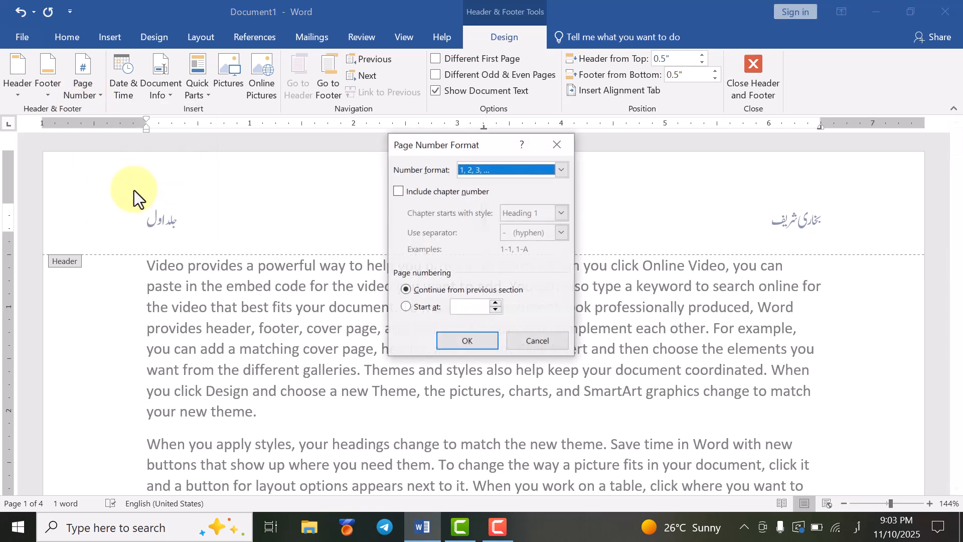
{"action": "left_click", "coordinate": [558, 171]}
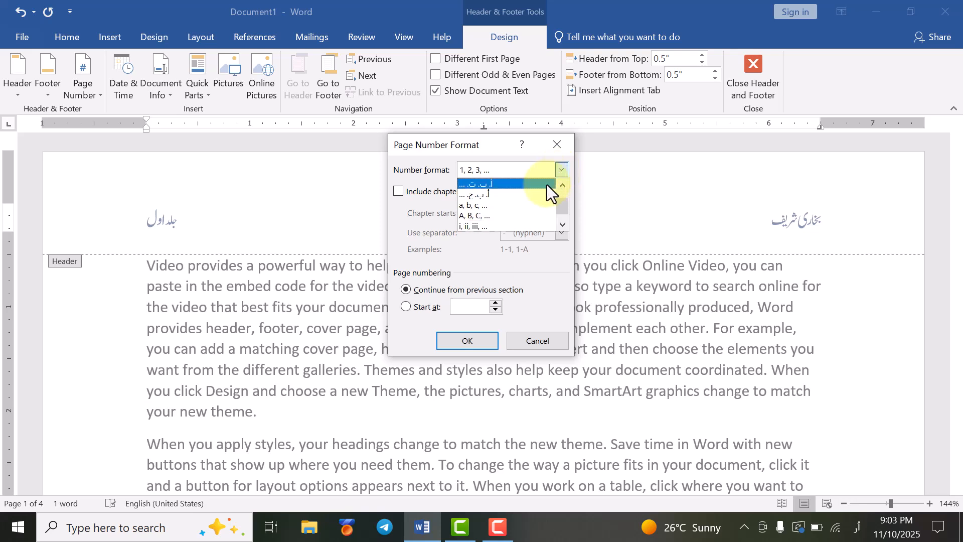
{"action": "scroll", "coordinate": [531, 205], "scroll_direction": "down", "scroll_amount": 1}
{"action": "scroll", "coordinate": [514, 218], "scroll_direction": "up", "scroll_amount": 1}
{"action": "scroll", "coordinate": [504, 194], "scroll_direction": "down", "scroll_amount": 1}
{"action": "left_click", "coordinate": [531, 344]}
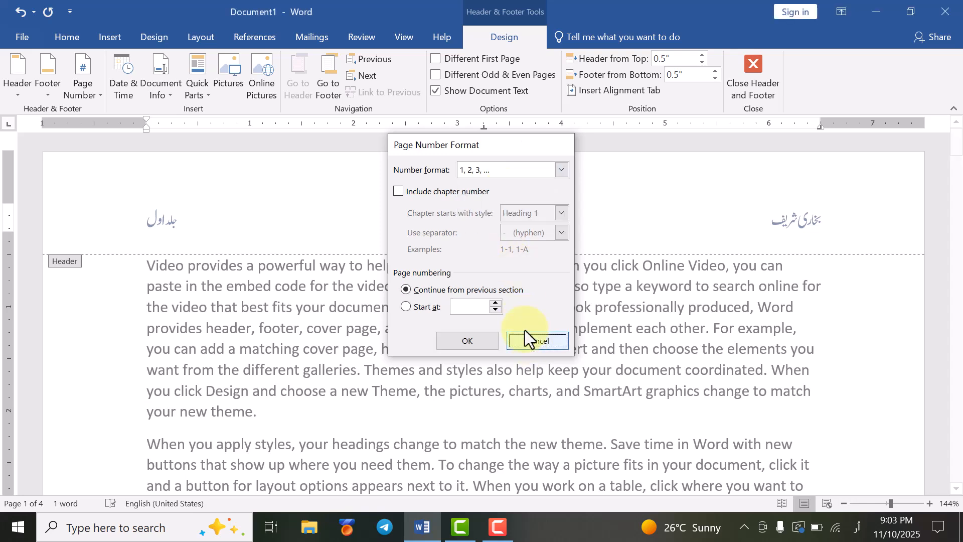
{"action": "left_click", "coordinate": [530, 339]}
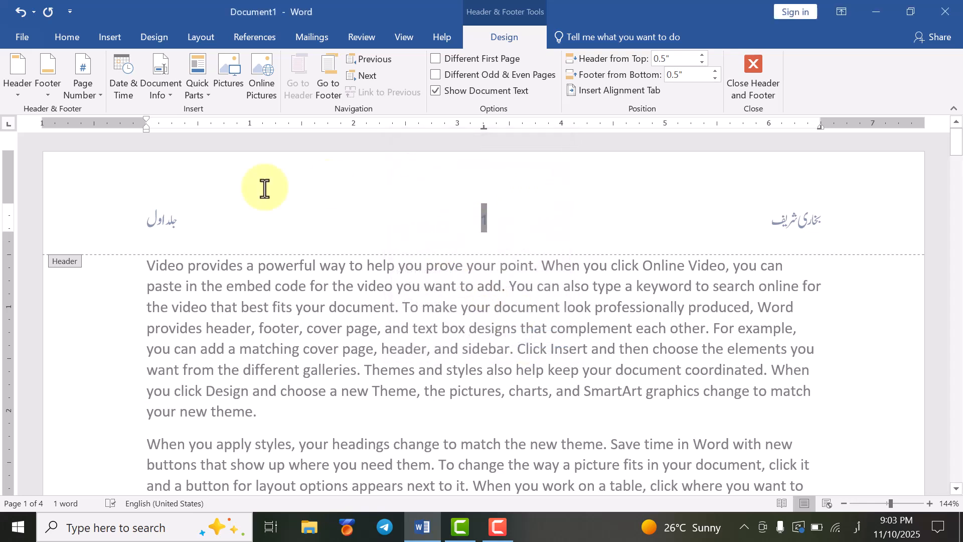
- In the advanced Word options for showing document content, set Numeral to Hindi and apply the change
{"action": "left_click", "coordinate": [19, 40]}
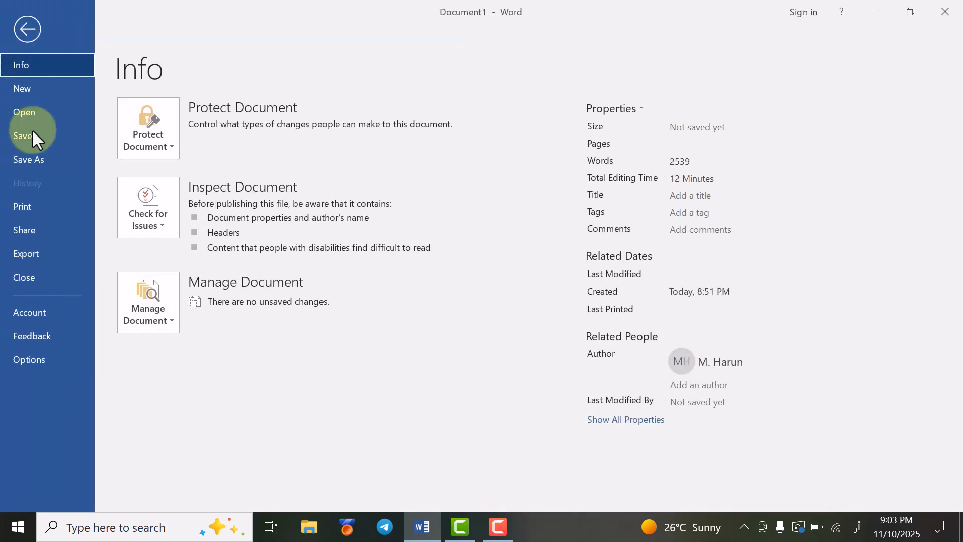
{"action": "left_click", "coordinate": [44, 356]}
{"action": "scroll", "coordinate": [291, 301], "scroll_direction": "down", "scroll_amount": 1}
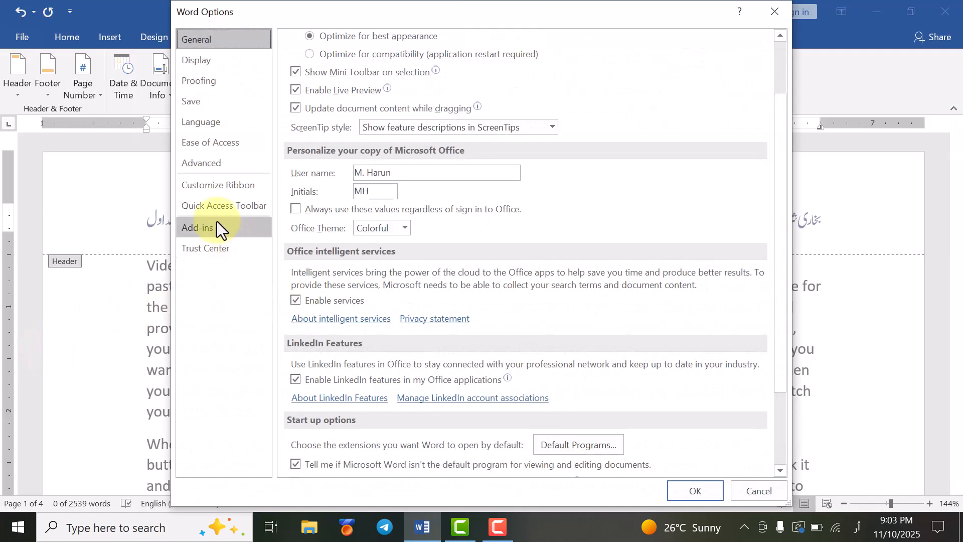
{"action": "left_click", "coordinate": [212, 159]}
{"action": "scroll", "coordinate": [345, 280], "scroll_direction": "down", "scroll_amount": 8}
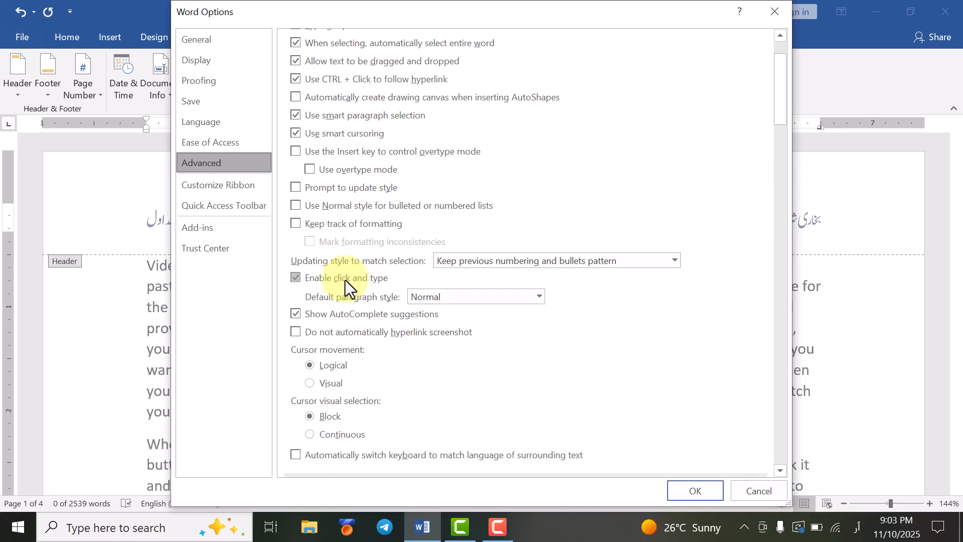
{"action": "scroll", "coordinate": [345, 281], "scroll_direction": "down", "scroll_amount": 8}
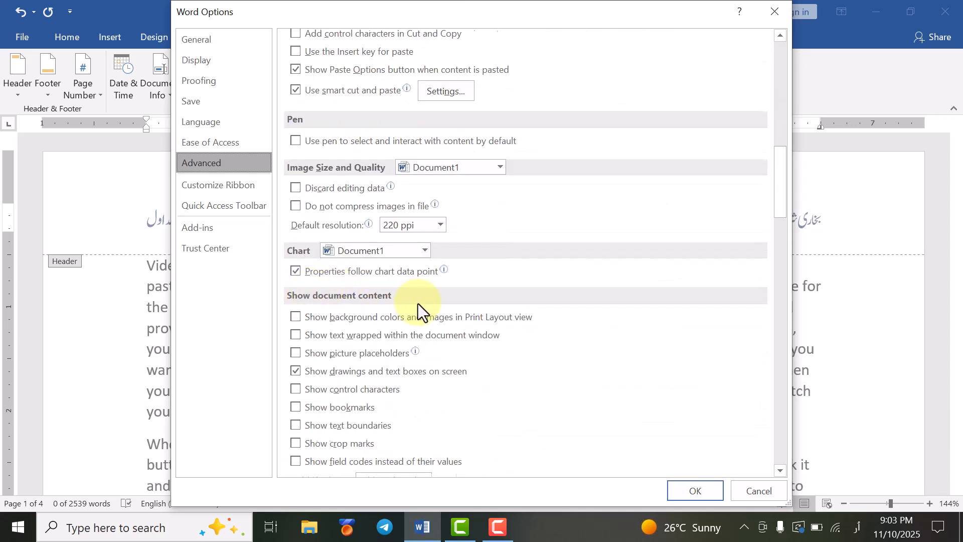
{"action": "scroll", "coordinate": [417, 303], "scroll_direction": "down", "scroll_amount": 3}
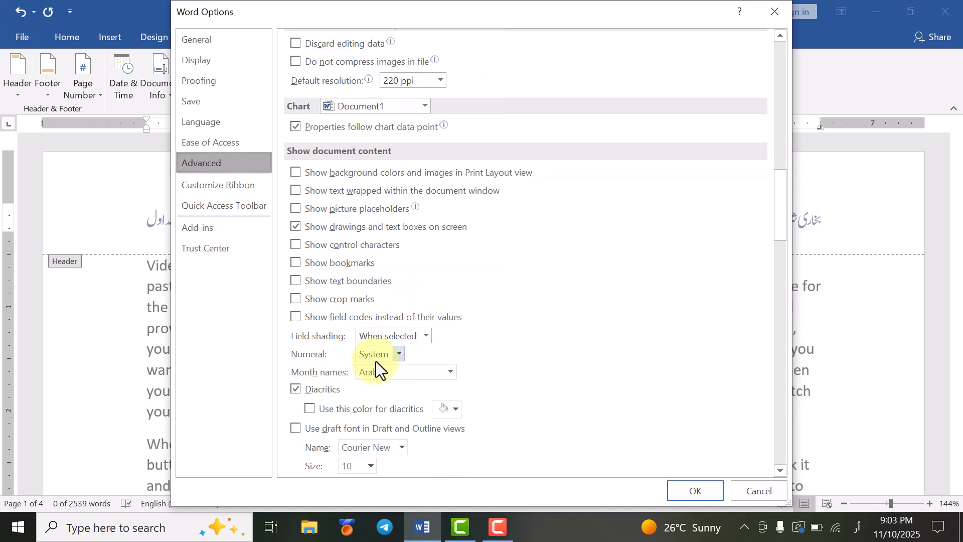
{"action": "left_click", "coordinate": [376, 360]}
{"action": "left_click", "coordinate": [387, 382]}
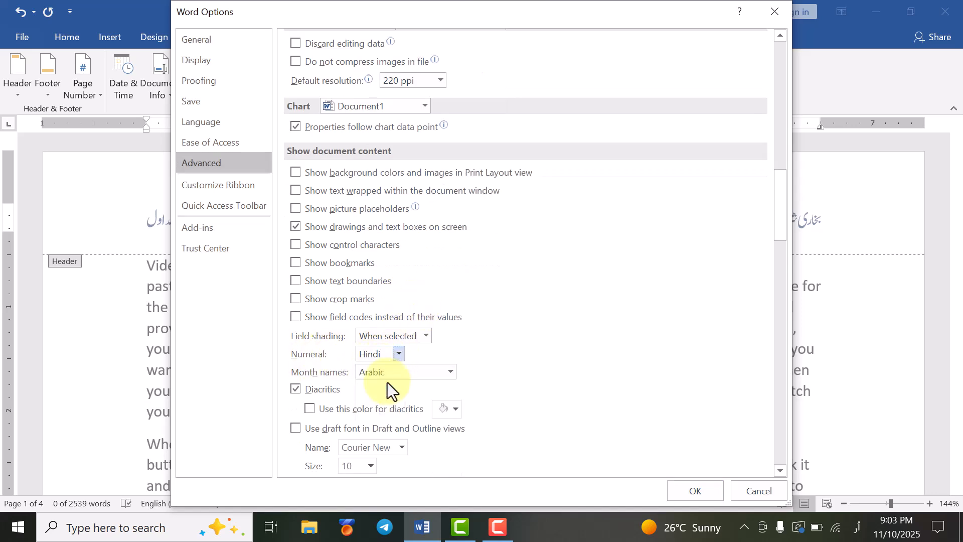
{"action": "left_click", "coordinate": [683, 491]}
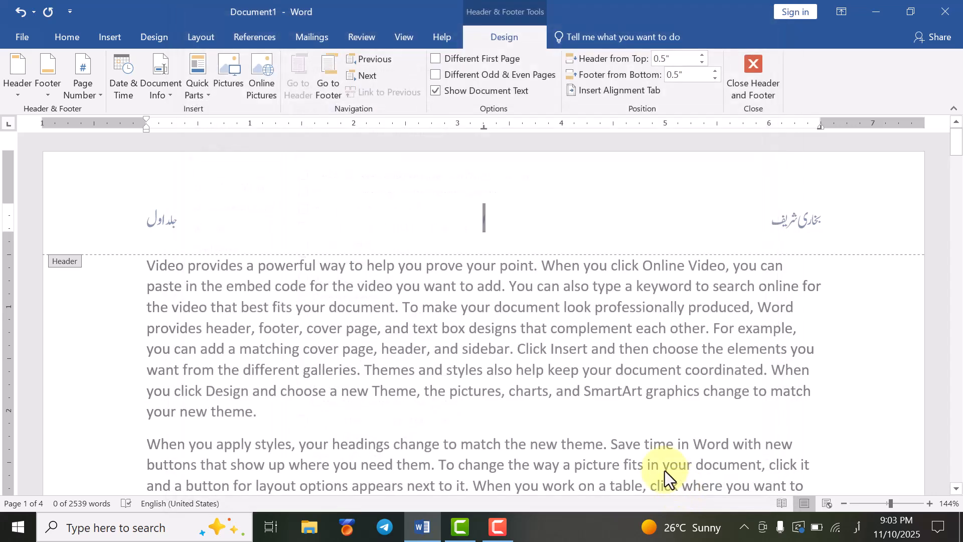
- Check the header's page number on each page through the end of the document, and return to the first page
{"action": "left_click", "coordinate": [504, 226]}
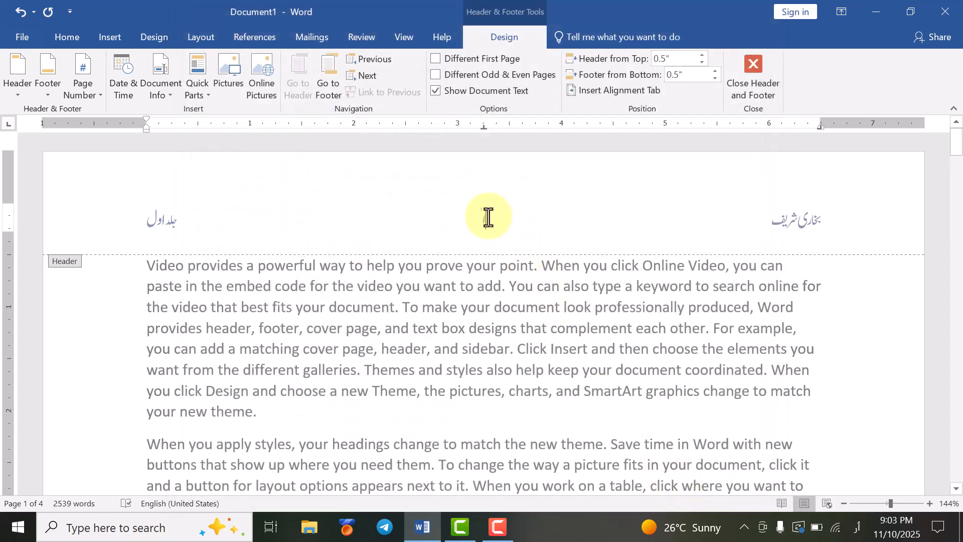
{"action": "scroll", "coordinate": [489, 220], "scroll_direction": "down", "scroll_amount": 10}
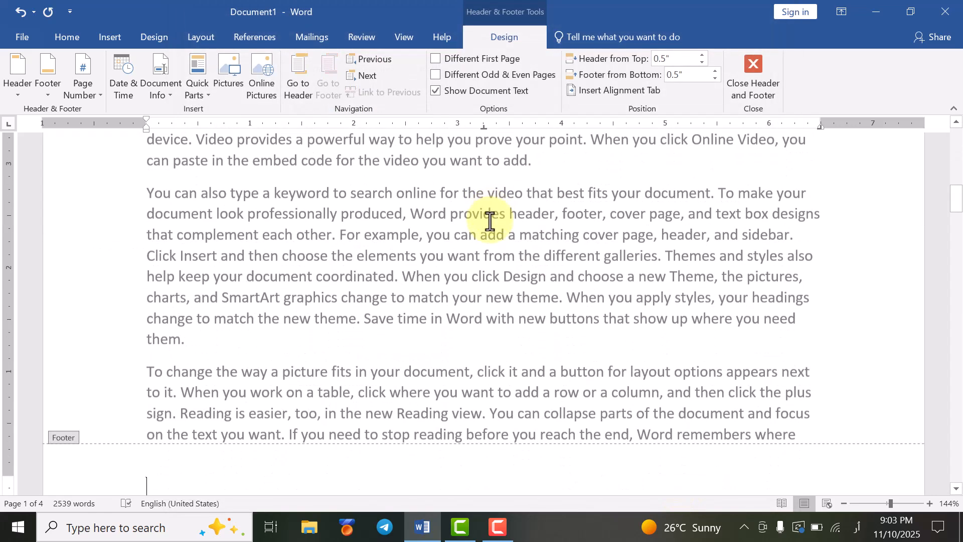
{"action": "scroll", "coordinate": [489, 221], "scroll_direction": "down", "scroll_amount": 20}
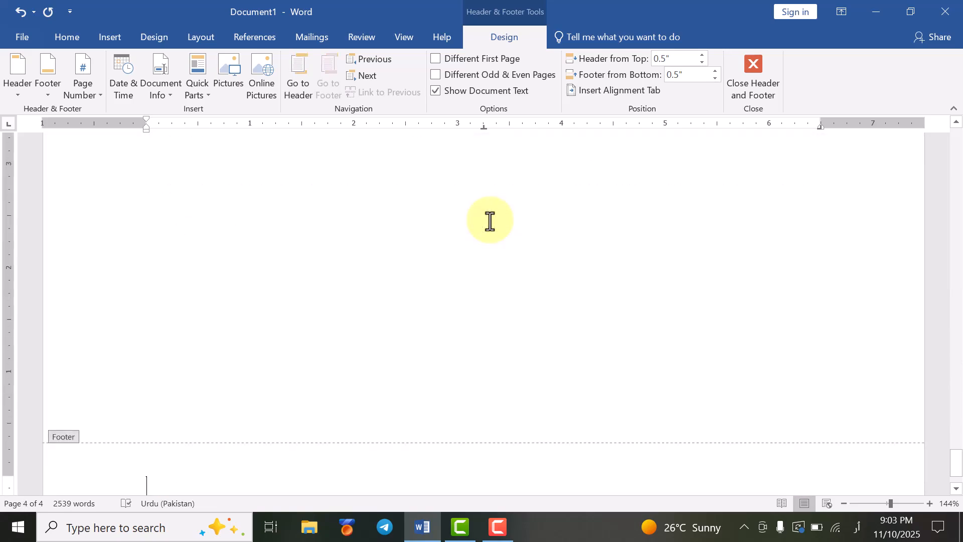
{"action": "key", "text": "ctrl+Home"}
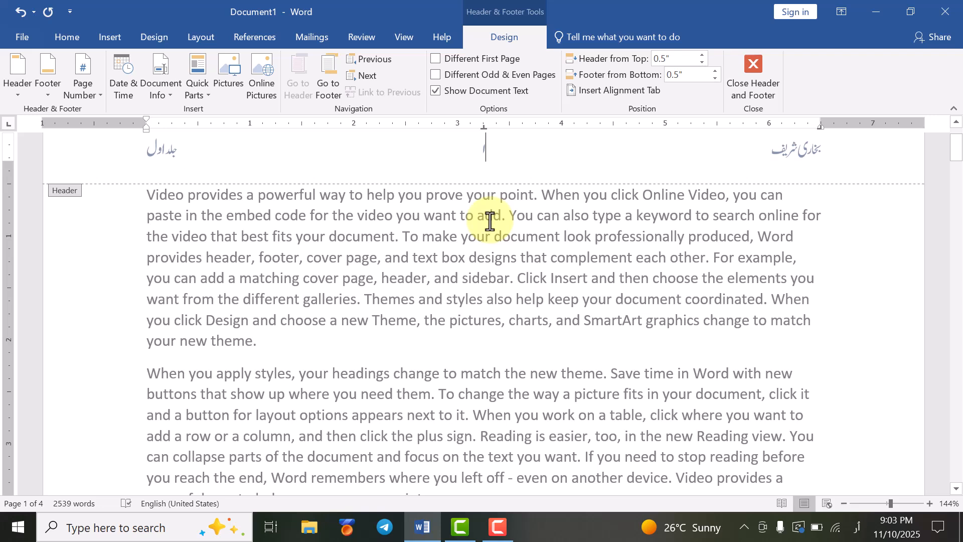
{"action": "scroll", "coordinate": [490, 221], "scroll_direction": "up", "scroll_amount": 3}
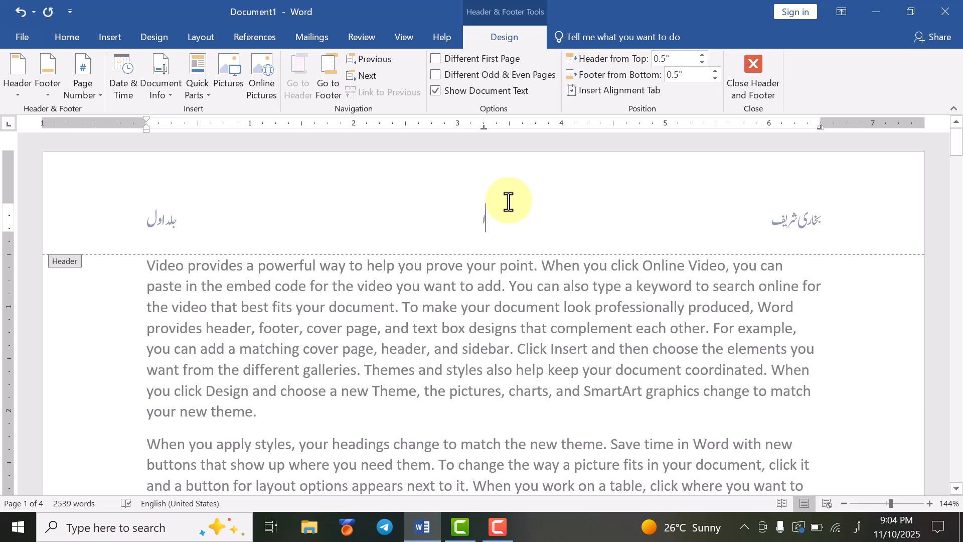
- Enlarge the page number in the header's centre to font size 80
{"action": "double_click", "coordinate": [477, 222]}
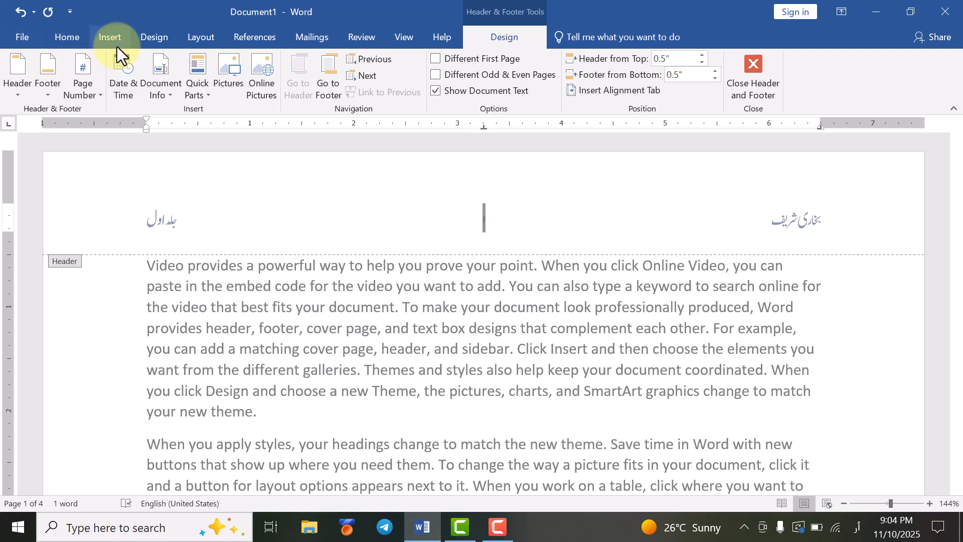
{"action": "left_click", "coordinate": [74, 40]}
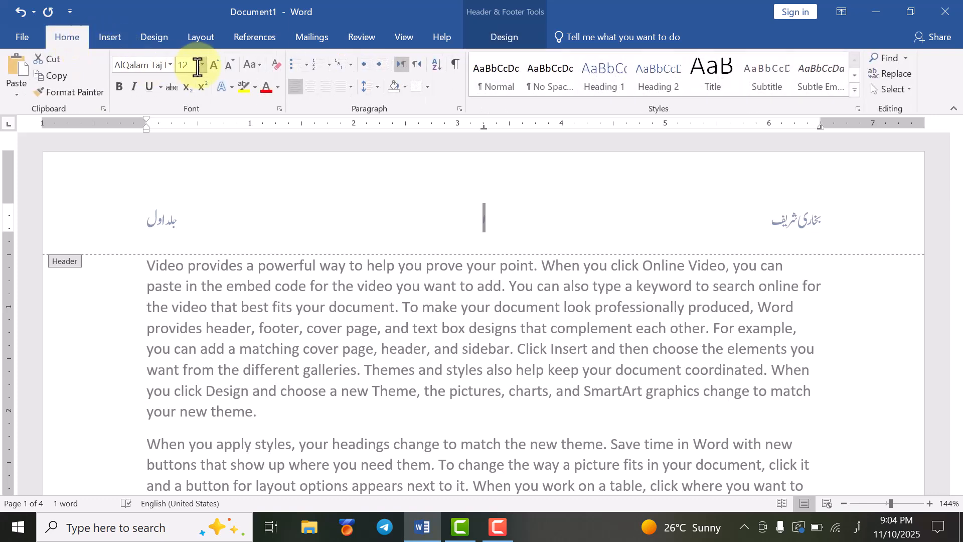
{"action": "left_click", "coordinate": [213, 64]}
{"action": "left_click", "coordinate": [213, 64]}
{"action": "left_click", "coordinate": [213, 64]}
{"action": "left_click", "coordinate": [213, 64]}
{"action": "left_click", "coordinate": [213, 64]}
{"action": "left_click", "coordinate": [213, 64]}
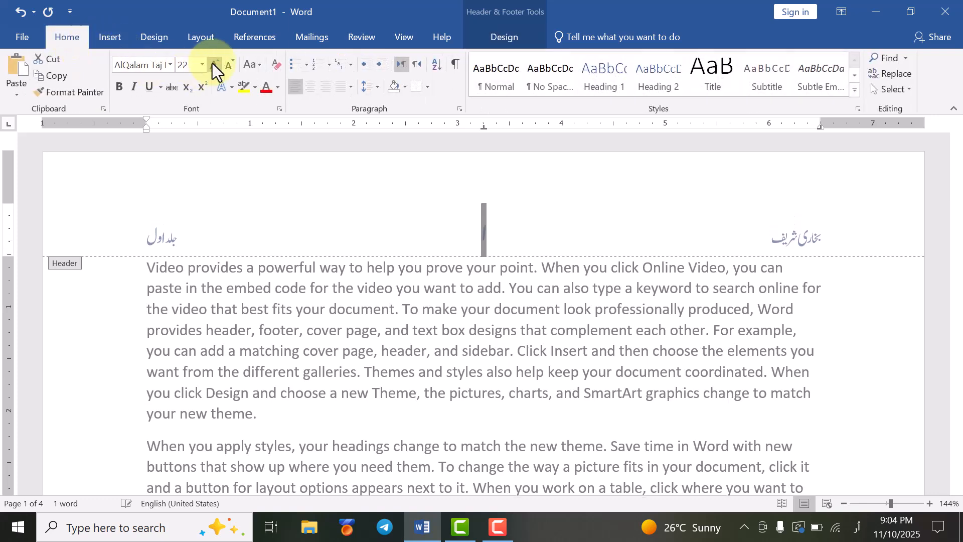
{"action": "left_click", "coordinate": [213, 64]}
{"action": "left_click", "coordinate": [213, 64]}
{"action": "left_click", "coordinate": [213, 64]}
{"action": "left_click", "coordinate": [213, 65]}
{"action": "left_click", "coordinate": [213, 64]}
{"action": "left_click", "coordinate": [213, 65]}
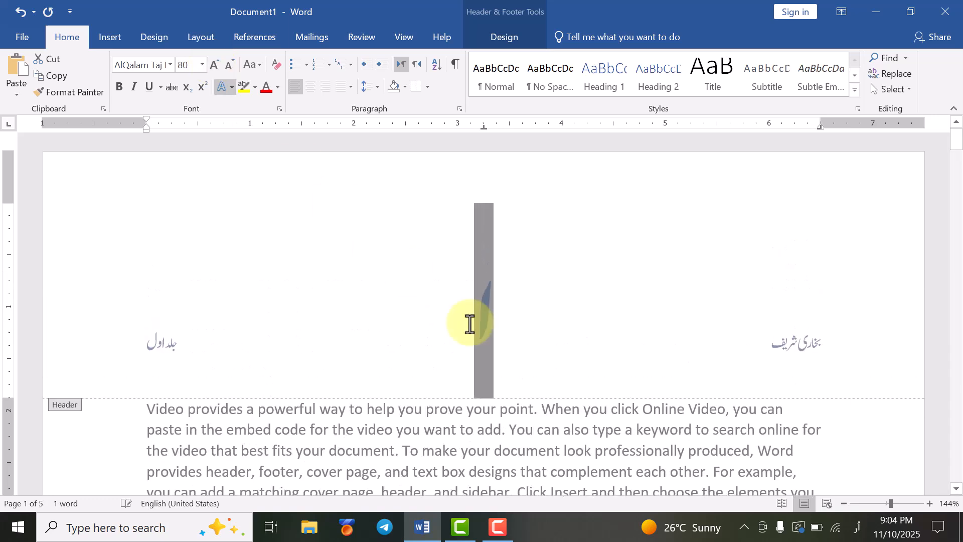
- Check the enlarged page number in the header on the following pages, and return to the first page
{"action": "left_click", "coordinate": [519, 334]}
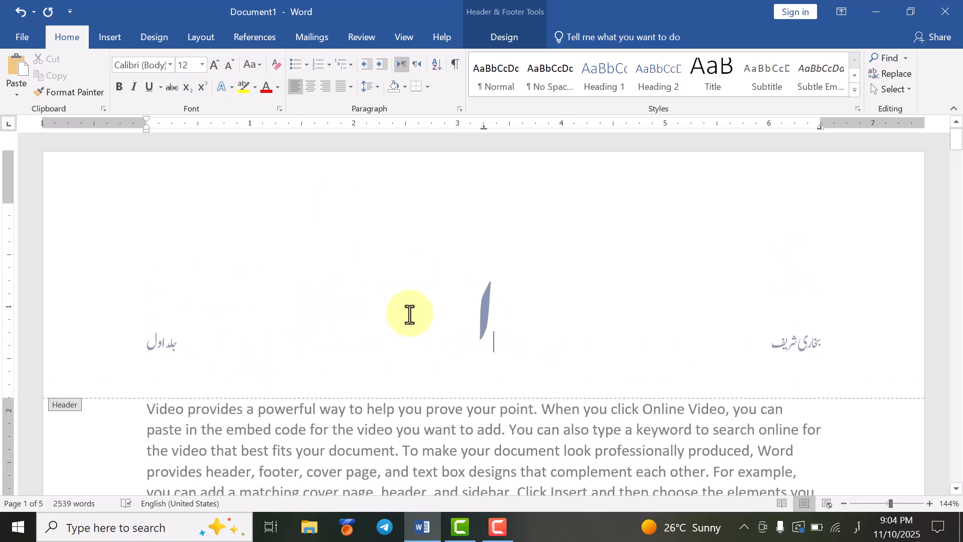
{"action": "double_click", "coordinate": [477, 308]}
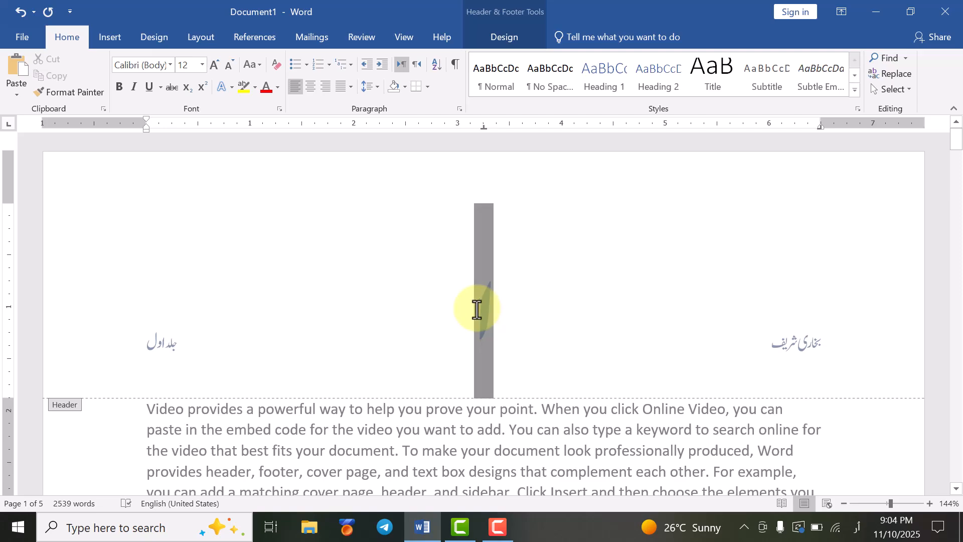
{"action": "left_click", "coordinate": [503, 361]}
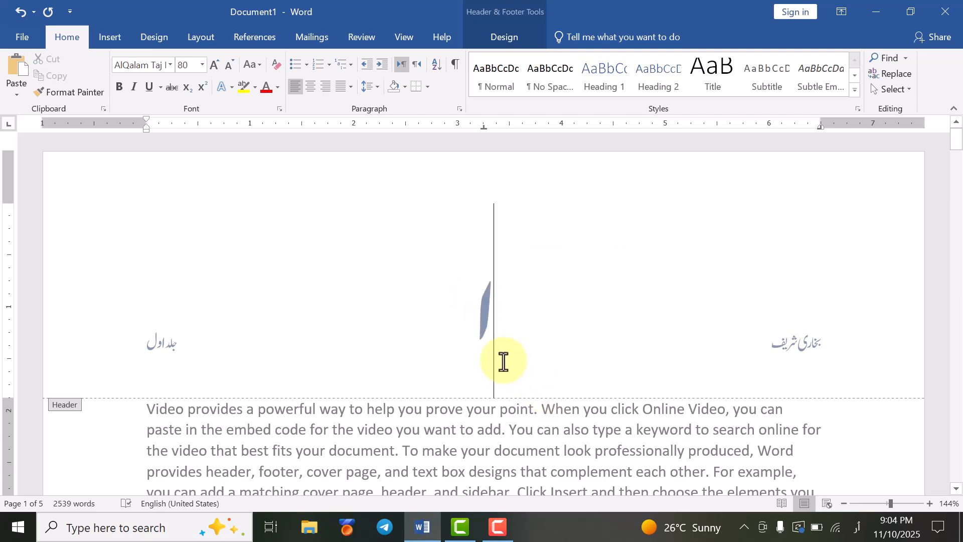
{"action": "scroll", "coordinate": [503, 361], "scroll_direction": "down", "scroll_amount": 20}
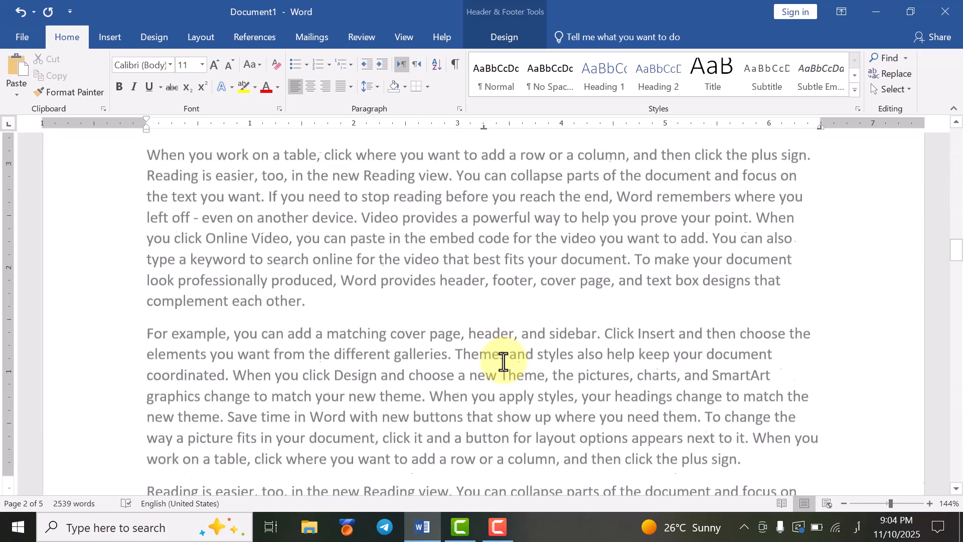
{"action": "scroll", "coordinate": [503, 361], "scroll_direction": "down", "scroll_amount": 20}
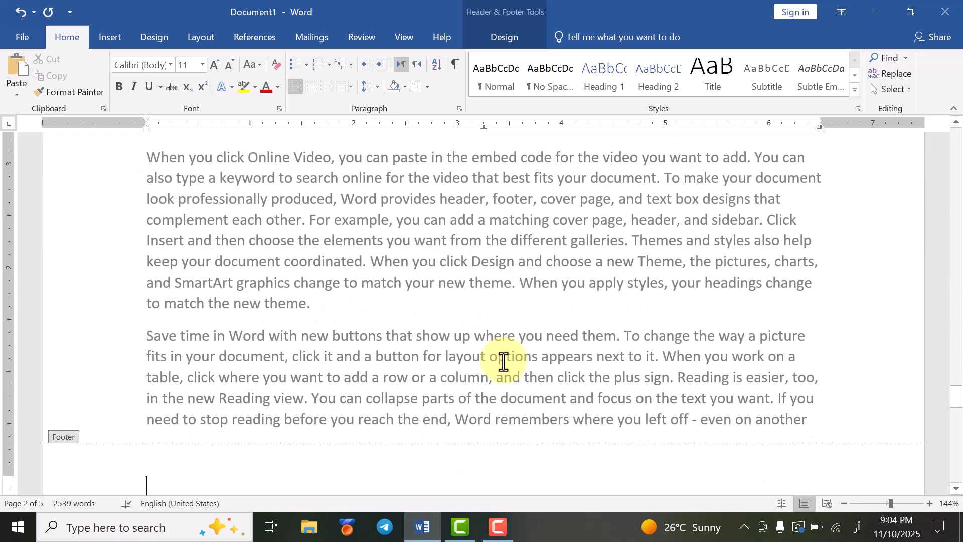
{"action": "scroll", "coordinate": [503, 361], "scroll_direction": "up", "scroll_amount": 20}
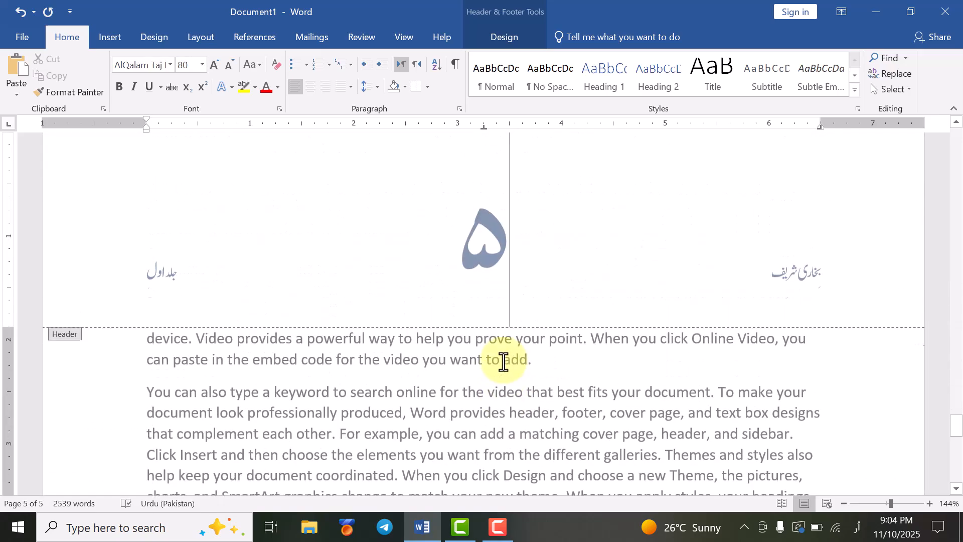
{"action": "scroll", "coordinate": [503, 361], "scroll_direction": "up", "scroll_amount": 12}
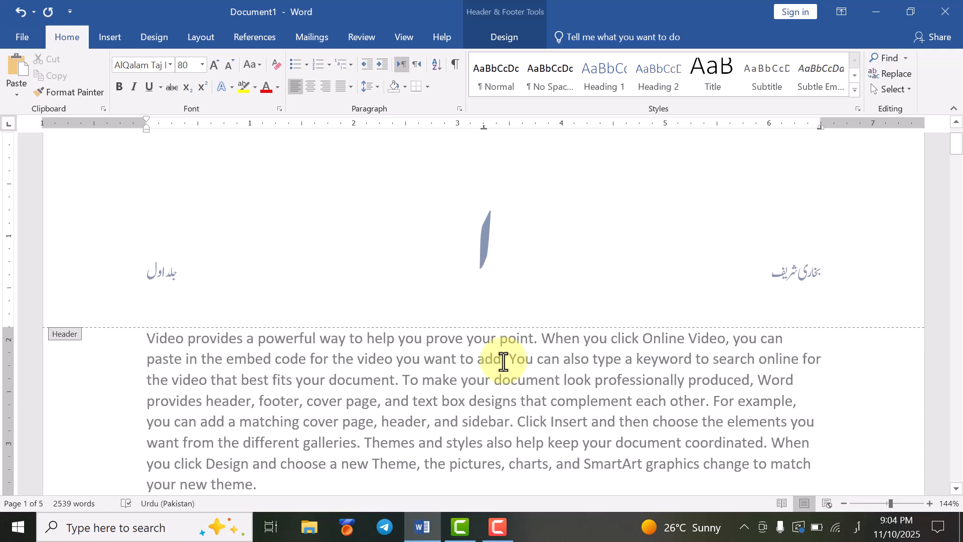
- In the advanced Word options for showing document content, set Numeral to Arabic and apply the change
{"action": "double_click", "coordinate": [476, 291]}
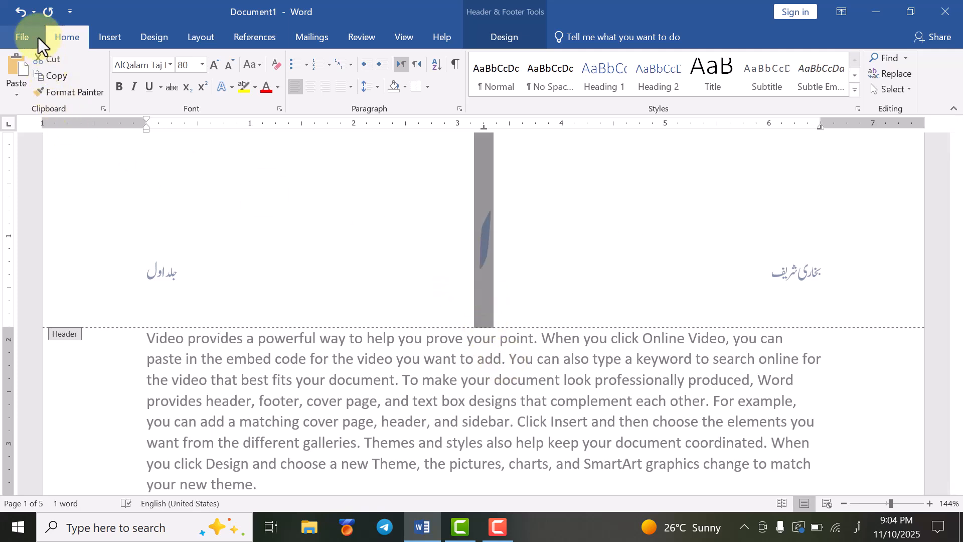
{"action": "left_click", "coordinate": [34, 36]}
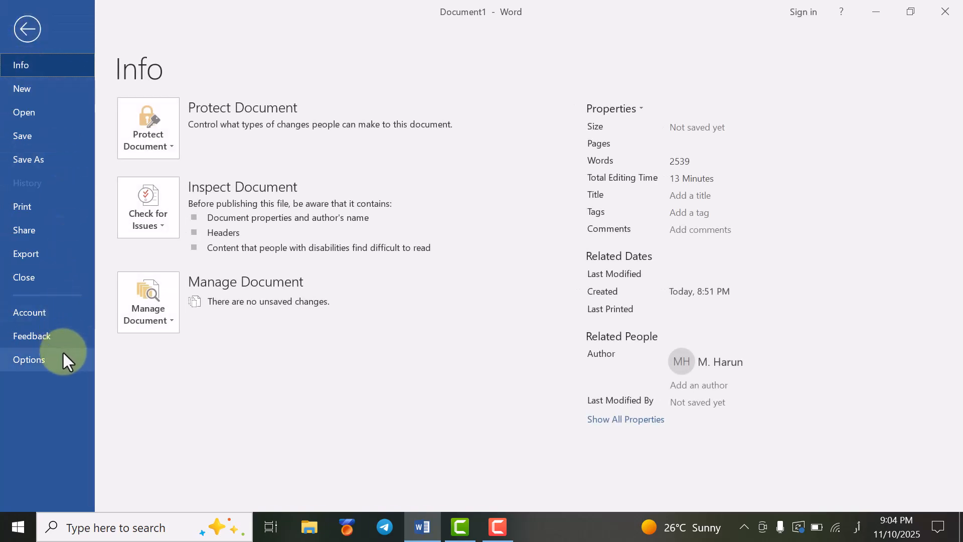
{"action": "left_click", "coordinate": [63, 353]}
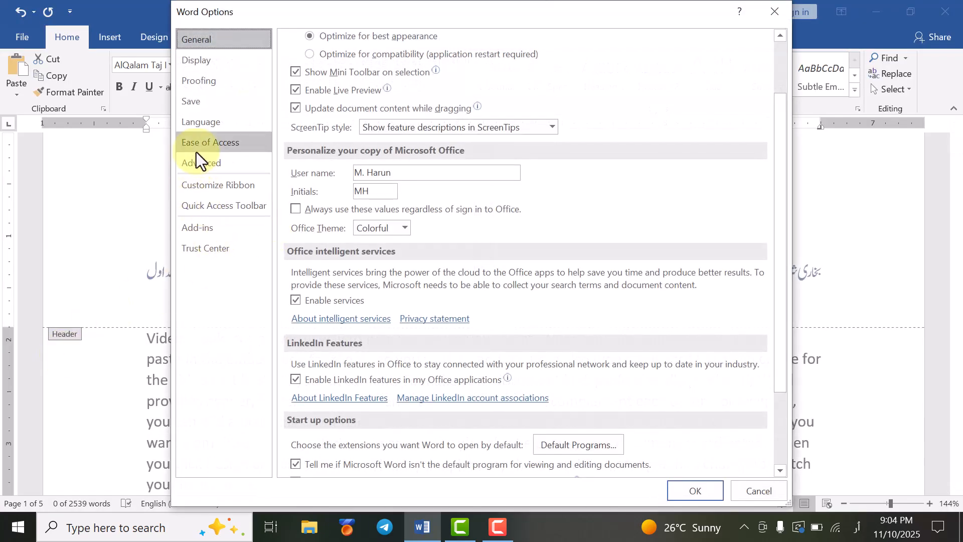
{"action": "left_click", "coordinate": [209, 164]}
{"action": "scroll", "coordinate": [509, 282], "scroll_direction": "down", "scroll_amount": 2}
{"action": "scroll", "coordinate": [509, 281], "scroll_direction": "down", "scroll_amount": 5}
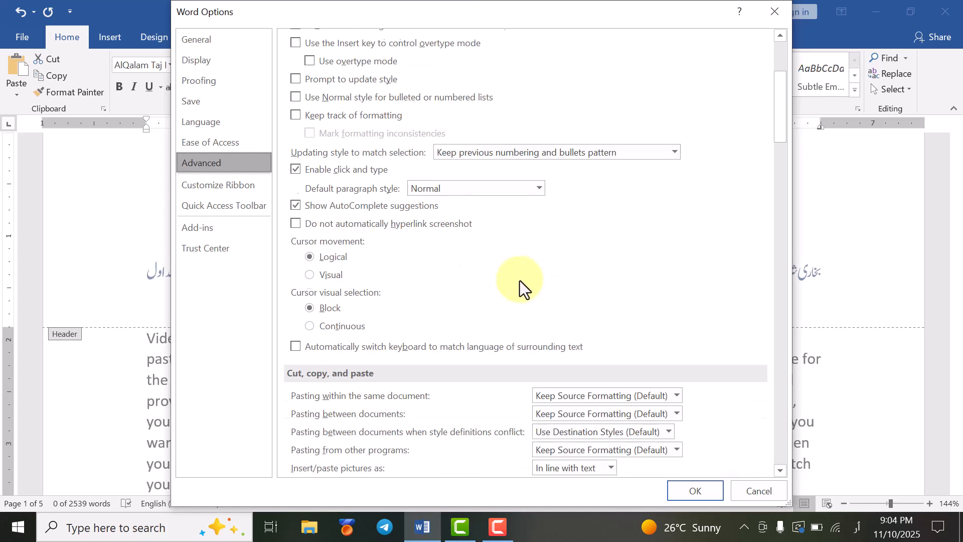
{"action": "scroll", "coordinate": [515, 278], "scroll_direction": "down", "scroll_amount": 6}
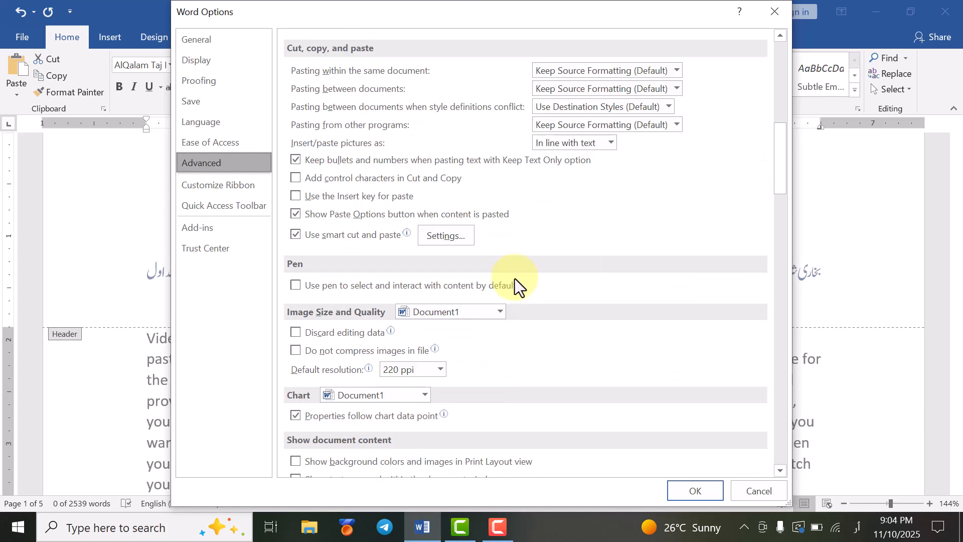
{"action": "scroll", "coordinate": [387, 280], "scroll_direction": "down", "scroll_amount": 2}
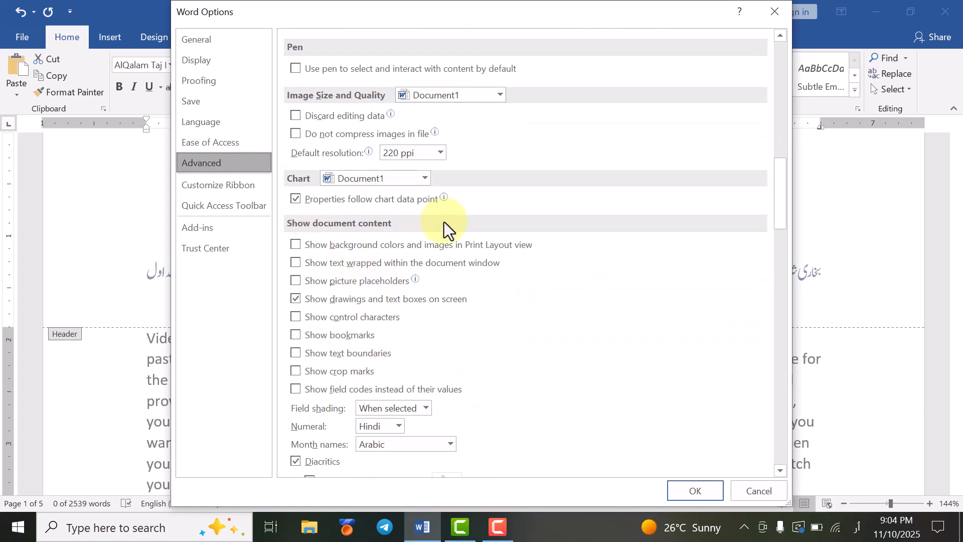
{"action": "scroll", "coordinate": [419, 242], "scroll_direction": "down", "scroll_amount": 1}
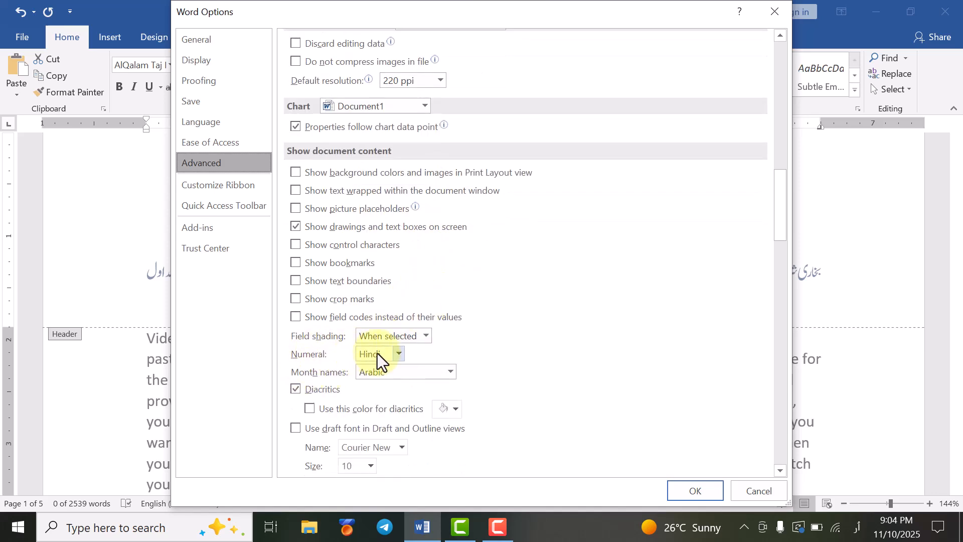
{"action": "left_click", "coordinate": [398, 353]}
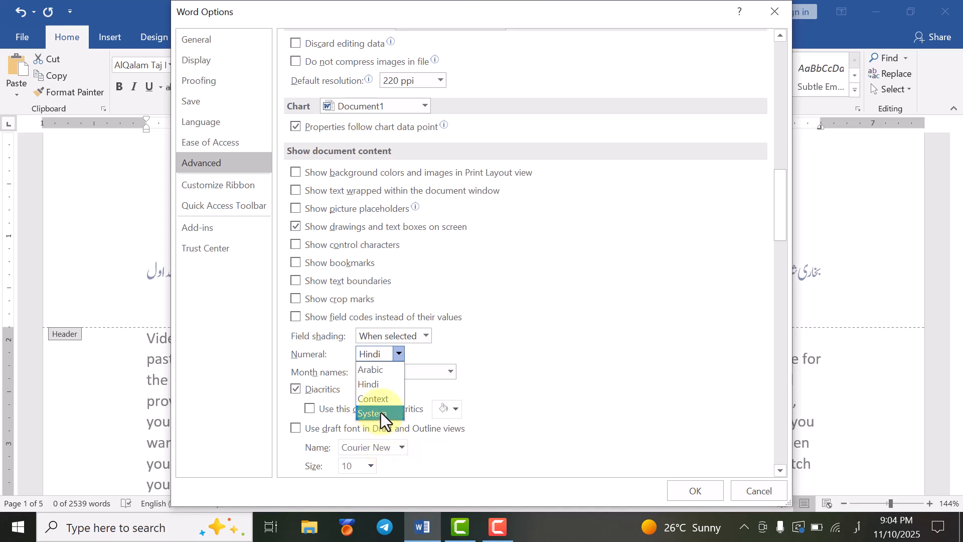
{"action": "left_click", "coordinate": [366, 384]}
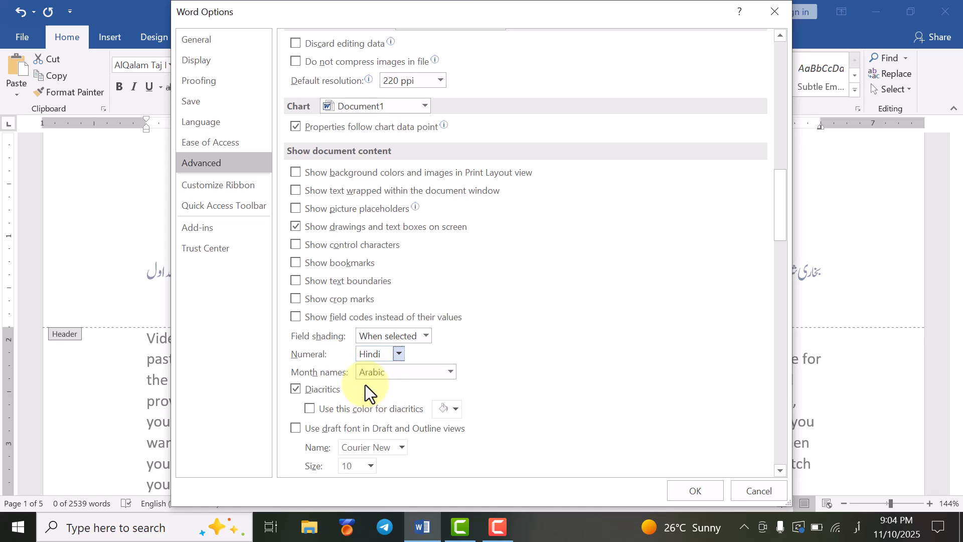
{"action": "left_click", "coordinate": [399, 353]}
{"action": "left_click", "coordinate": [390, 369]}
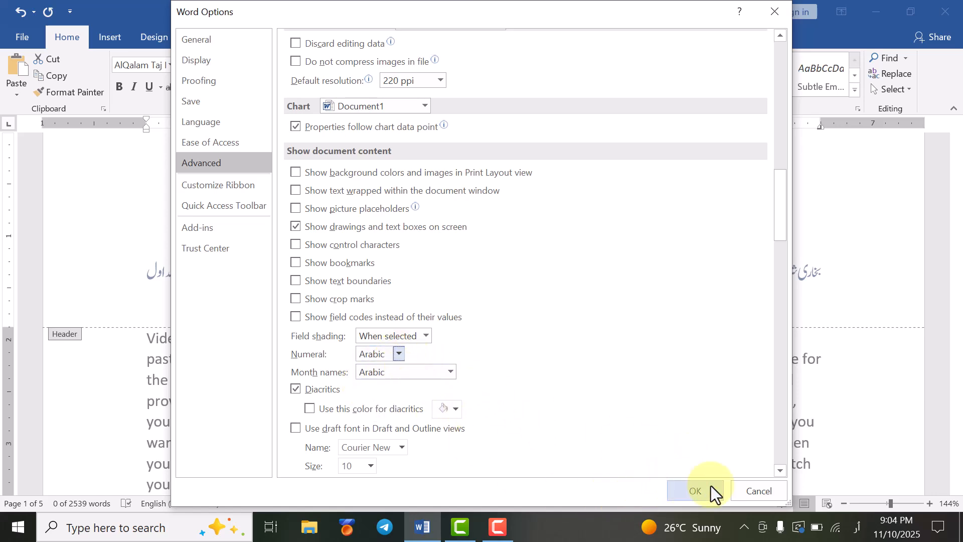
{"action": "left_click", "coordinate": [711, 486]}
{"action": "left_click", "coordinate": [509, 237]}
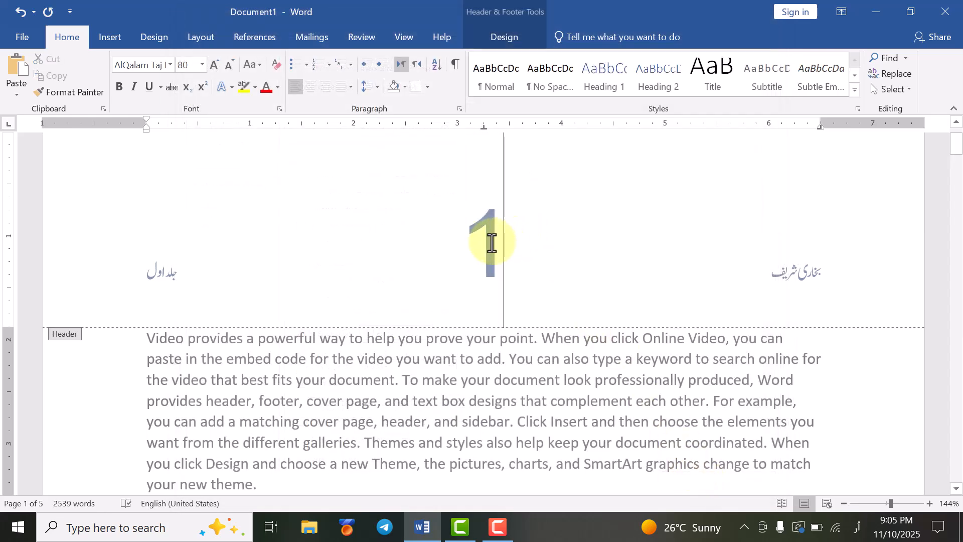
- Try to reduce the font size of the page number in the header's centre
{"action": "left_click_drag", "start_coordinate": [492, 243], "coordinate": [477, 242]}
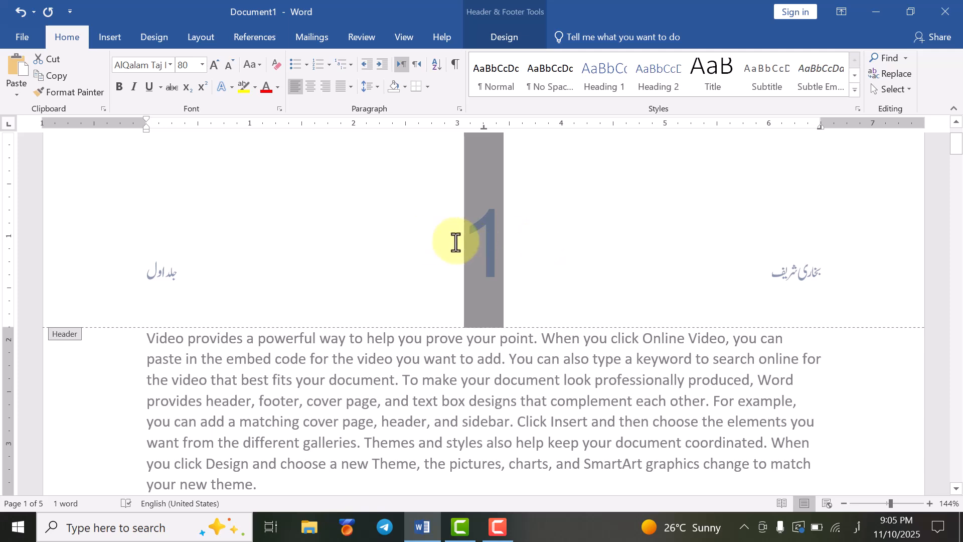
{"action": "left_click", "coordinate": [489, 242]}
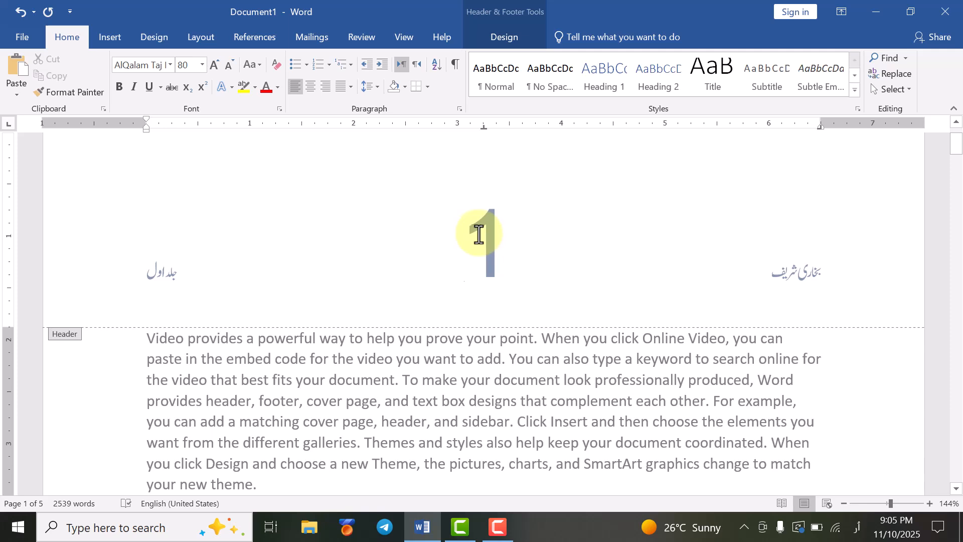
{"action": "left_click", "coordinate": [479, 234]}
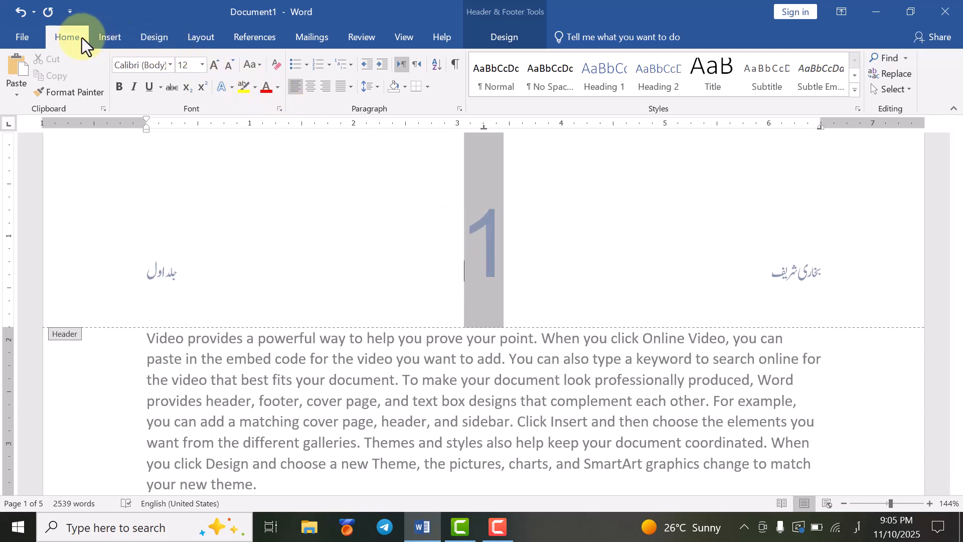
{"action": "left_click", "coordinate": [229, 64]}
{"action": "left_click", "coordinate": [230, 64]}
{"action": "left_click", "coordinate": [229, 64]}
{"action": "left_click", "coordinate": [229, 64]}
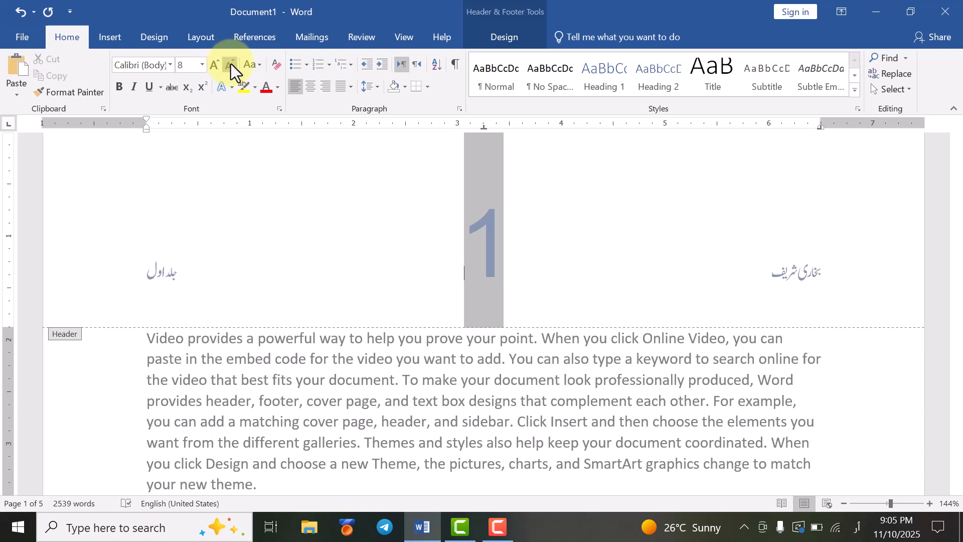
- Reduce the page number in the header's centre to font size 26
{"action": "double_click", "coordinate": [483, 225]}
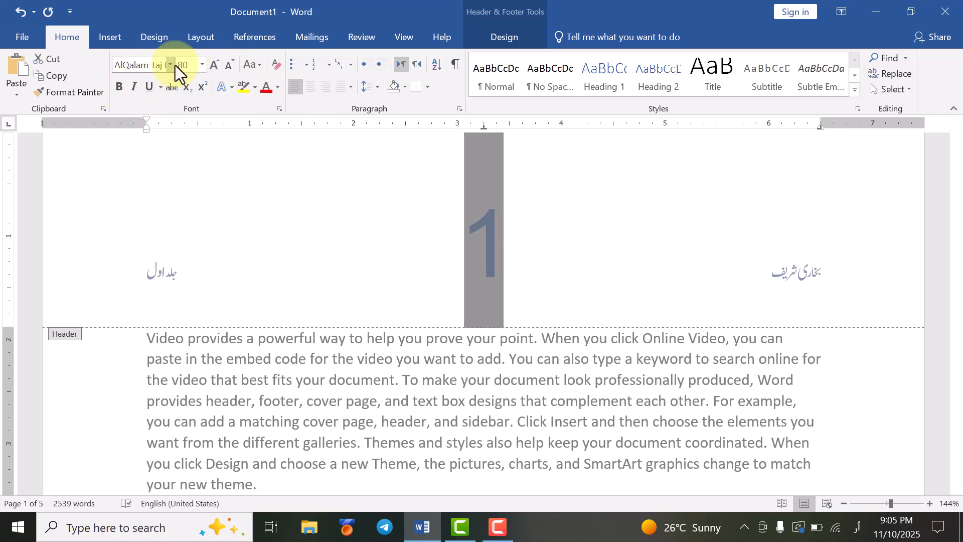
{"action": "left_click", "coordinate": [226, 66]}
{"action": "left_click", "coordinate": [227, 66]}
{"action": "left_click", "coordinate": [226, 66]}
{"action": "left_click", "coordinate": [227, 66]}
{"action": "left_click", "coordinate": [226, 66]}
{"action": "left_click", "coordinate": [227, 66]}
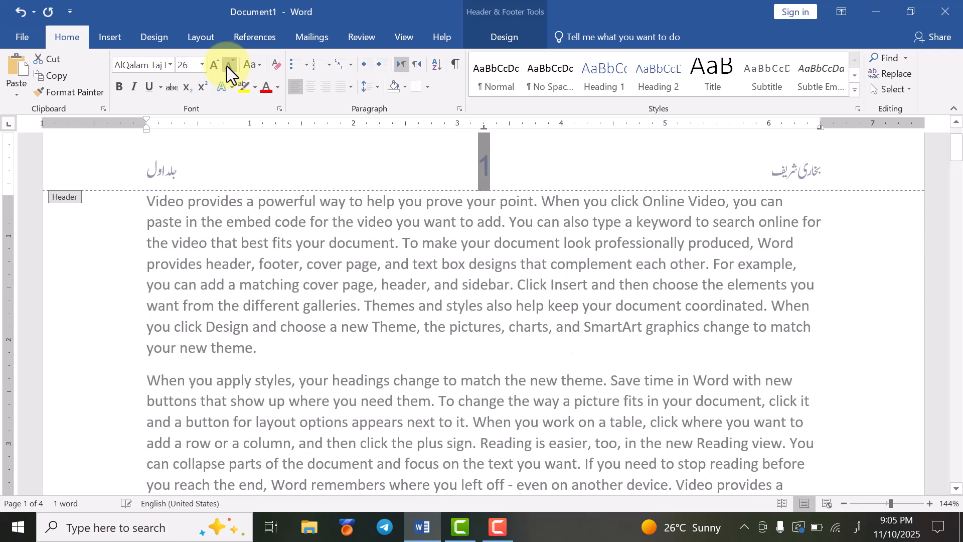
{"action": "left_click", "coordinate": [456, 176]}
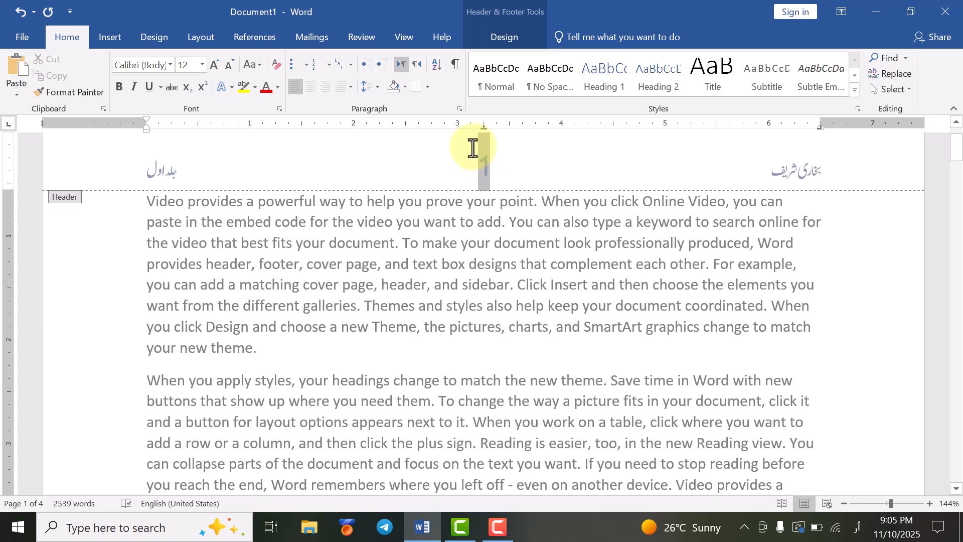
- Go to the first page's footer and insert the built-in ViewMaster (Horizontal) footer
{"action": "triple_click", "coordinate": [818, 167]}
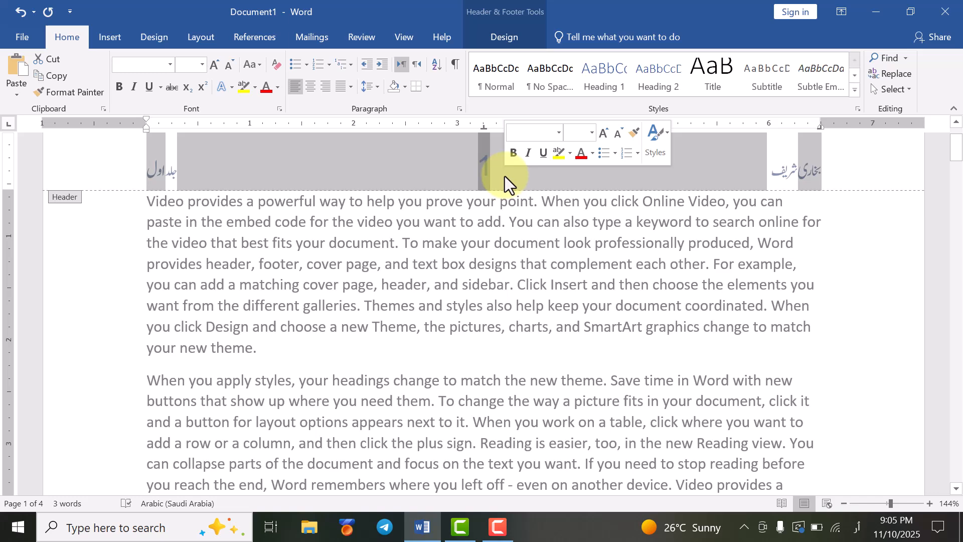
{"action": "left_click", "coordinate": [504, 38]}
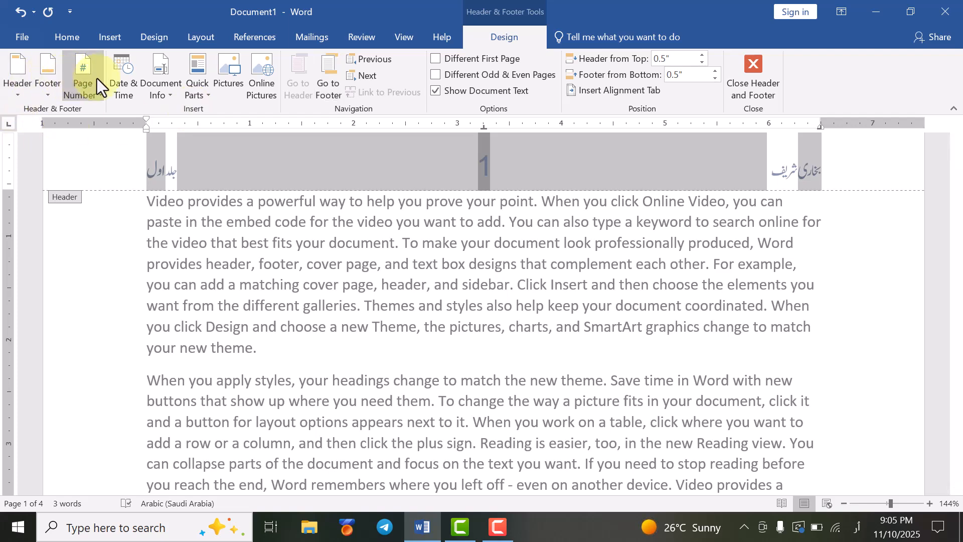
{"action": "left_click", "coordinate": [328, 86]}
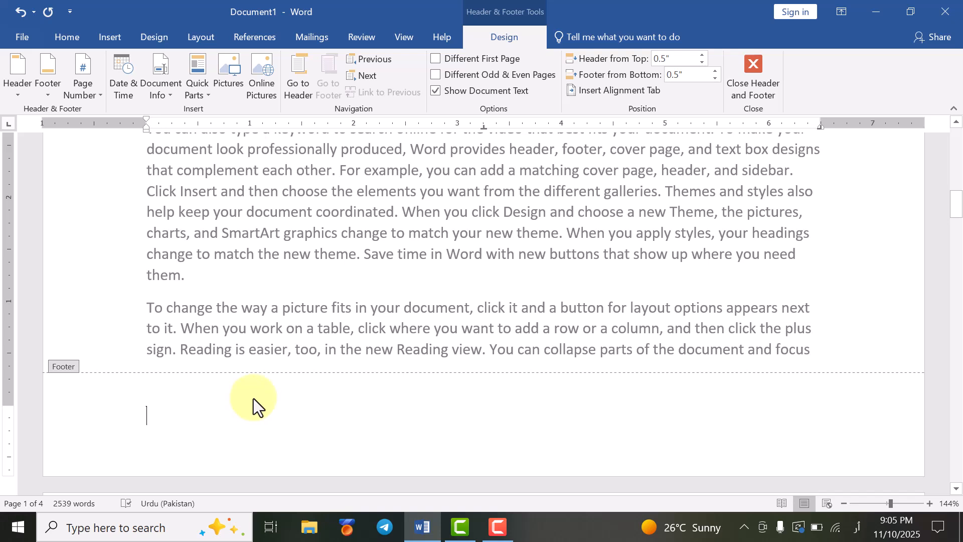
{"action": "left_click", "coordinate": [46, 86]}
{"action": "scroll", "coordinate": [183, 275], "scroll_direction": "down", "scroll_amount": 5}
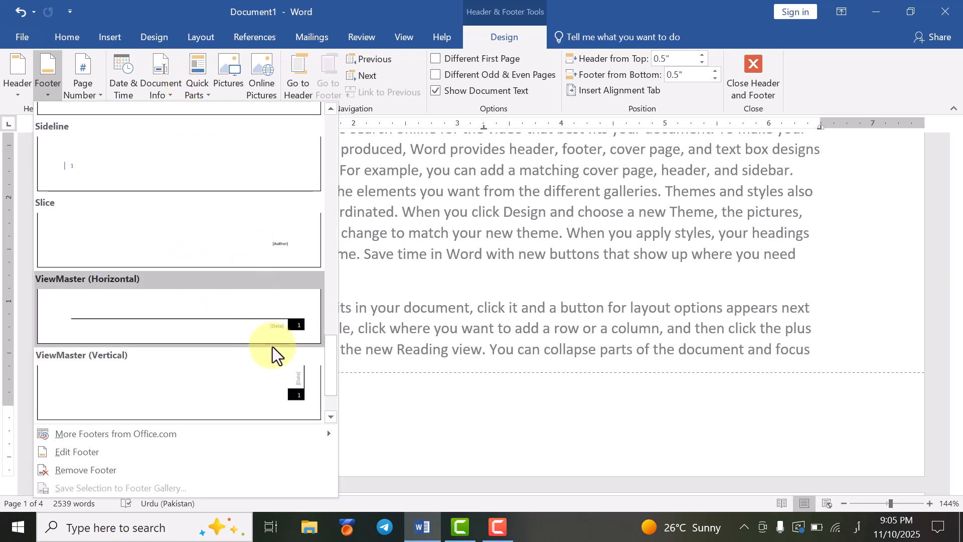
{"action": "left_click", "coordinate": [284, 323]}
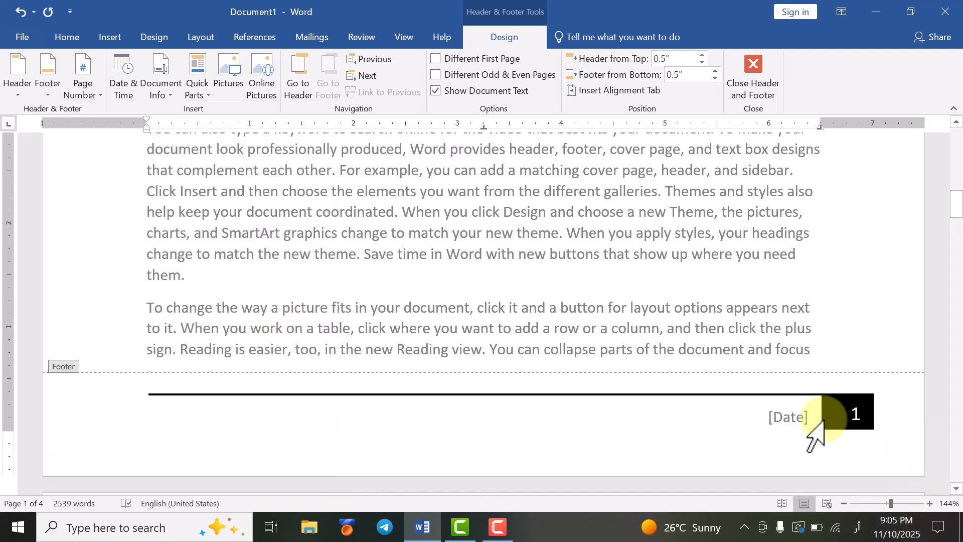
- Set the footer's date to November 1, 2025
{"action": "left_click", "coordinate": [803, 423]}
{"action": "left_click", "coordinate": [833, 428]}
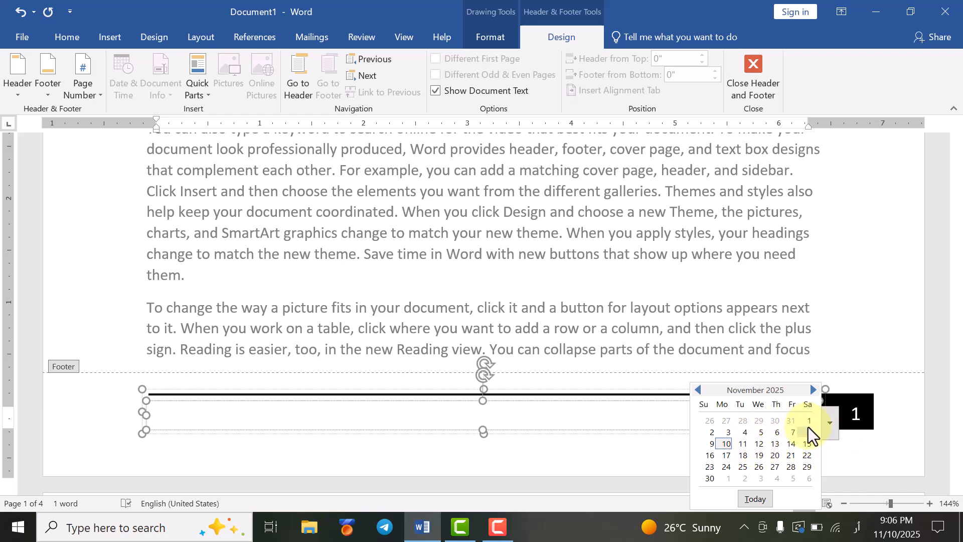
{"action": "left_click", "coordinate": [808, 421]}
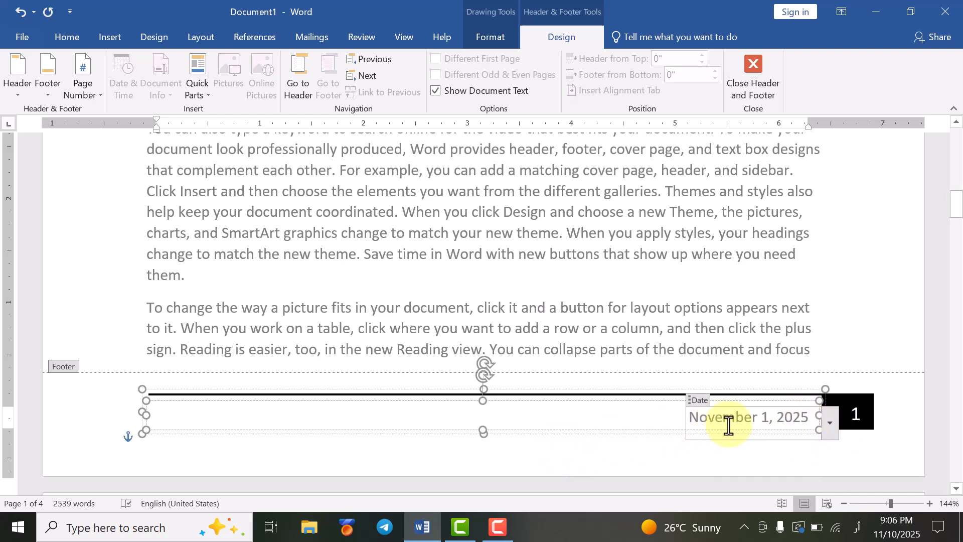
- Check the footer's date and page number on each page through the end of the document
{"action": "scroll", "coordinate": [563, 413], "scroll_direction": "down", "scroll_amount": 1}
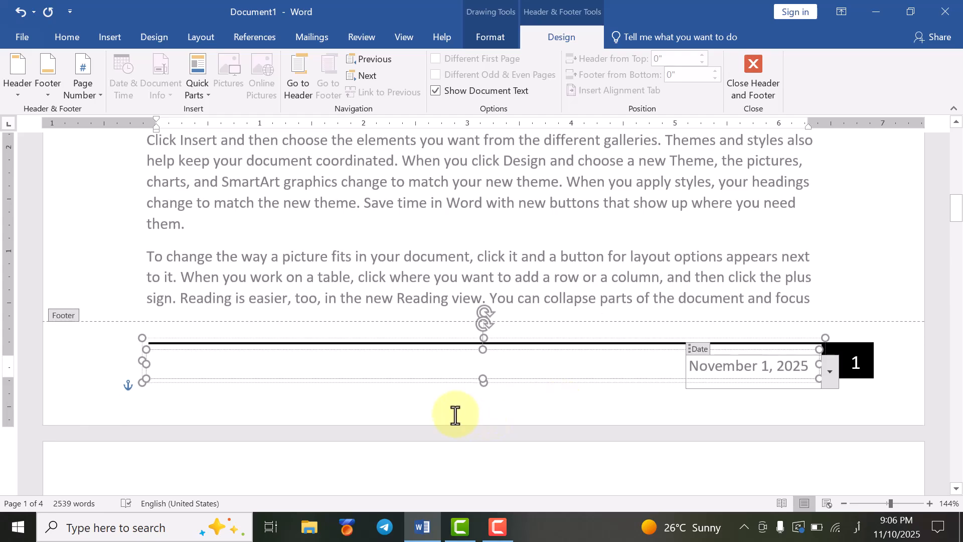
{"action": "scroll", "coordinate": [455, 415], "scroll_direction": "down", "scroll_amount": 8}
{"action": "scroll", "coordinate": [895, 392], "scroll_direction": "down", "scroll_amount": 10}
{"action": "scroll", "coordinate": [788, 405], "scroll_direction": "down", "scroll_amount": 15}
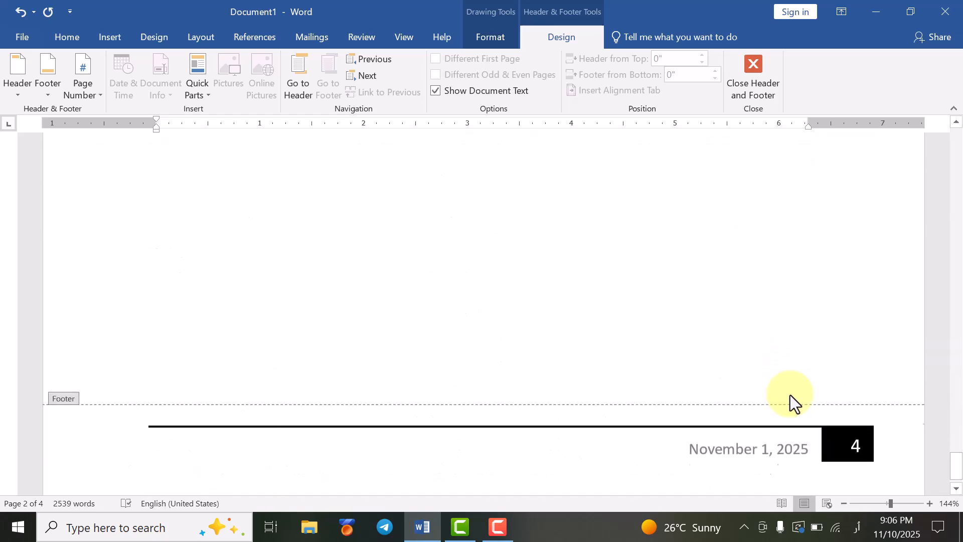
{"action": "scroll", "coordinate": [790, 394], "scroll_direction": "up", "scroll_amount": 6}
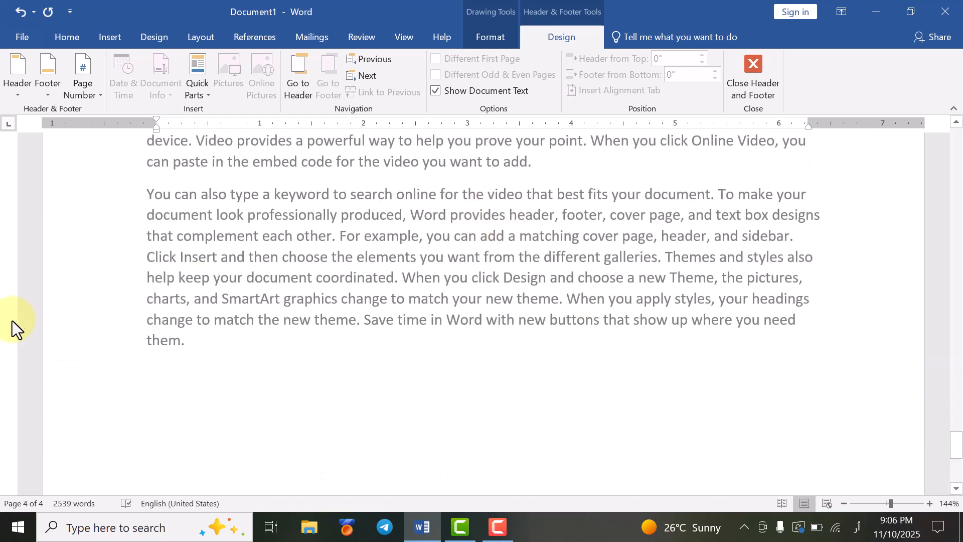
- Return to the first page and insert the Accent Bar, Left page number in the page margin
{"action": "scroll", "coordinate": [374, 204], "scroll_direction": "up", "scroll_amount": 12}
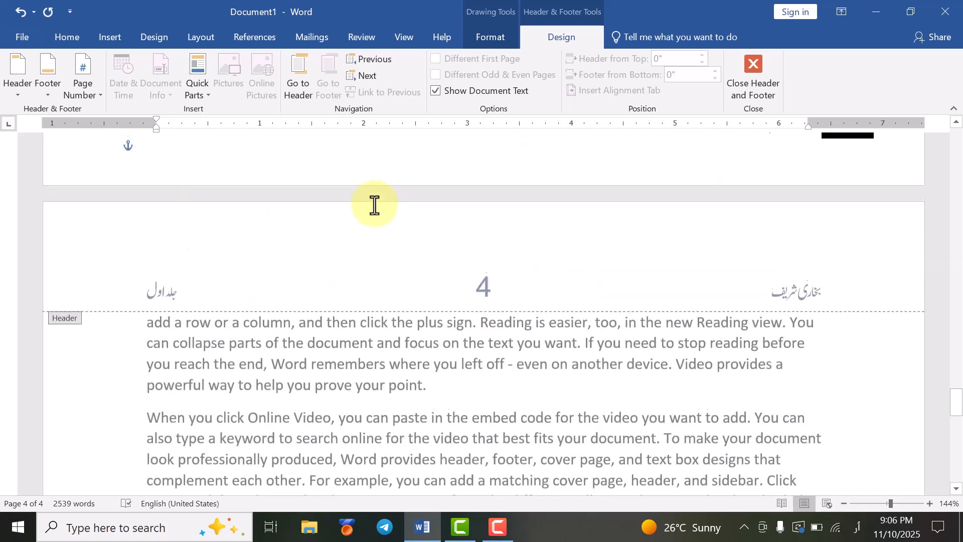
{"action": "scroll", "coordinate": [374, 205], "scroll_direction": "up", "scroll_amount": 15}
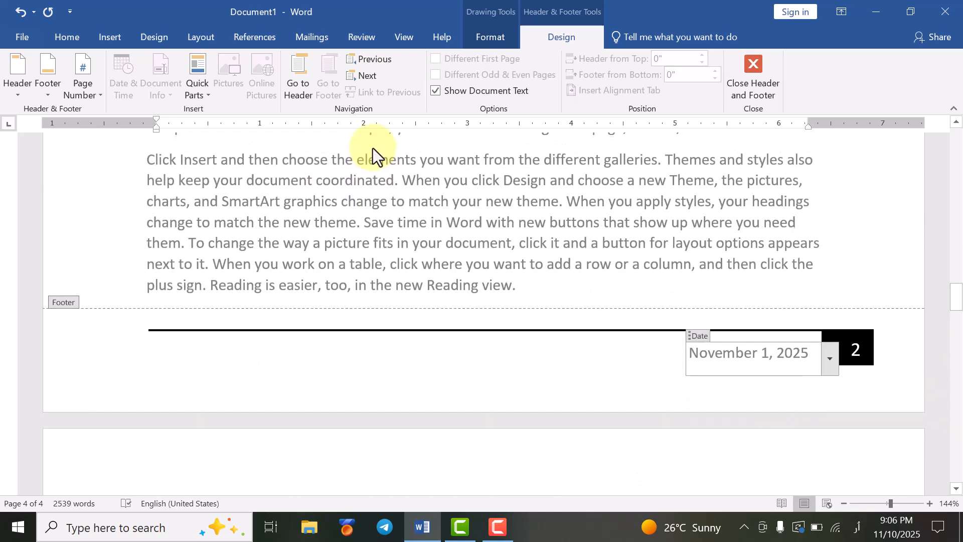
{"action": "scroll", "coordinate": [372, 149], "scroll_direction": "up", "scroll_amount": 15}
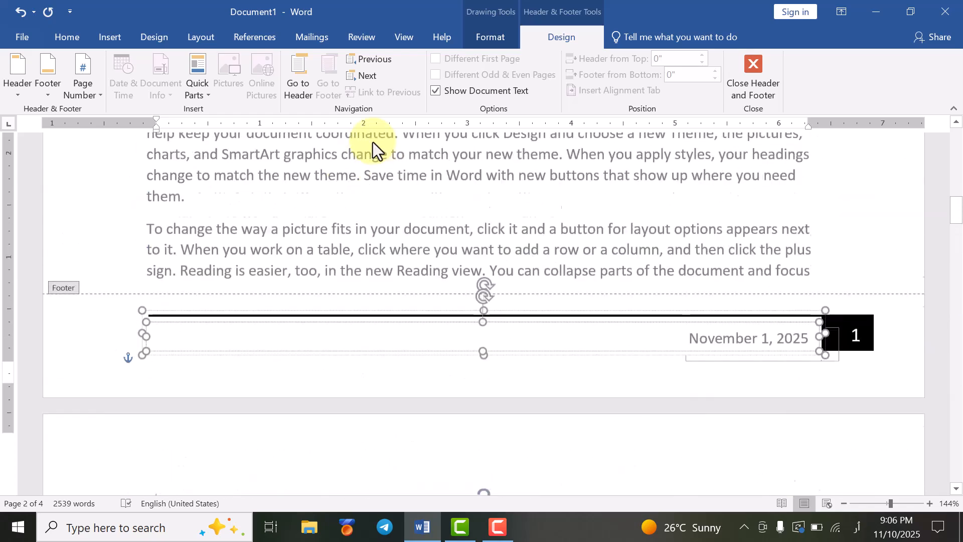
{"action": "scroll", "coordinate": [372, 142], "scroll_direction": "up", "scroll_amount": 6}
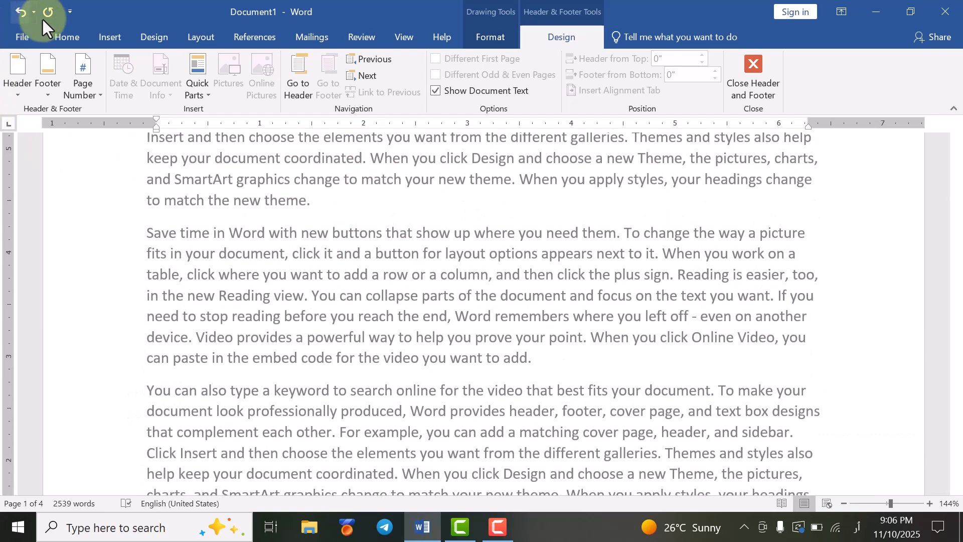
{"action": "left_click", "coordinate": [91, 85]}
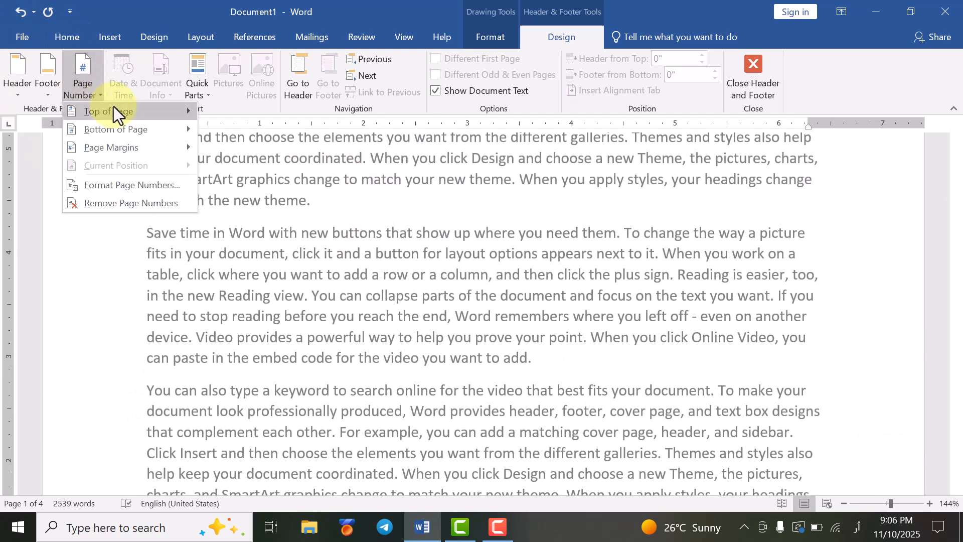
{"action": "mouse_move", "coordinate": [116, 109]}
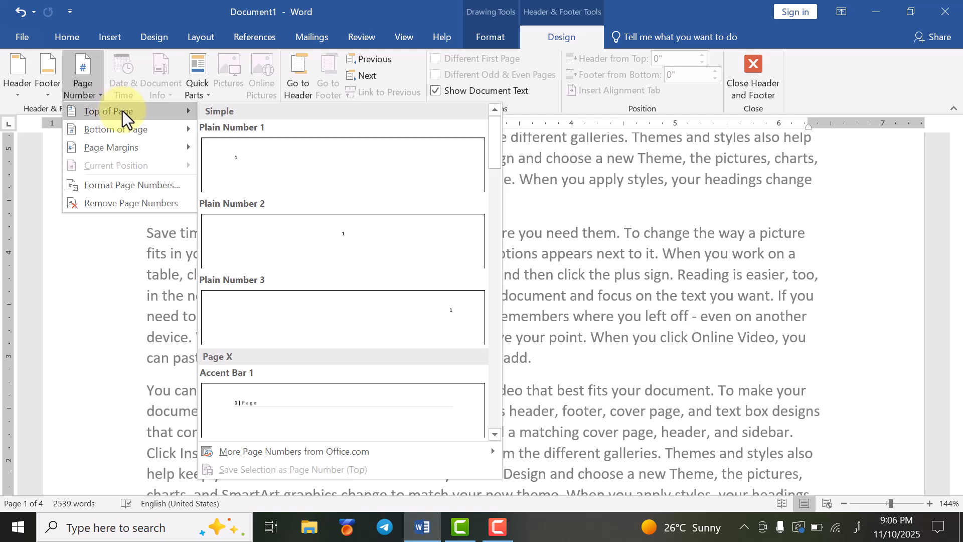
{"action": "mouse_move", "coordinate": [140, 128]}
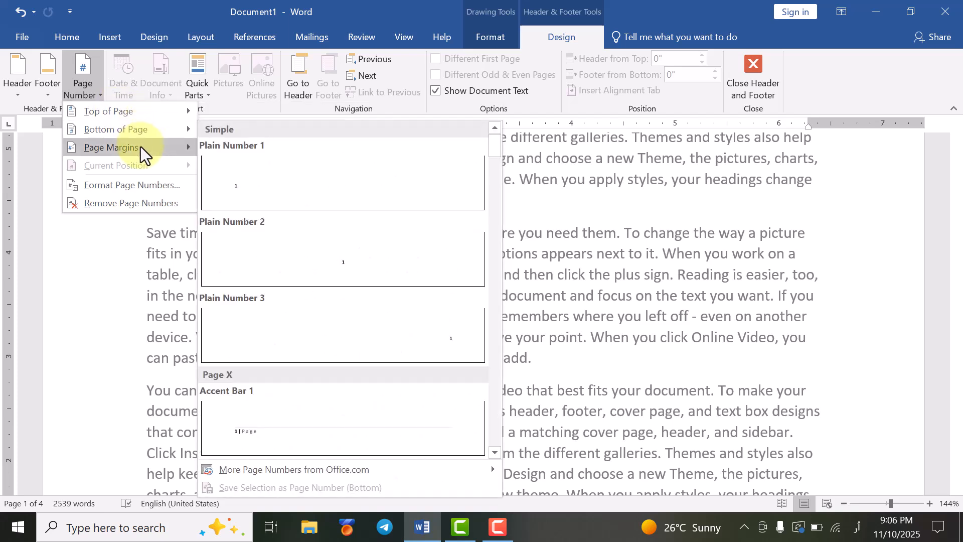
{"action": "mouse_move", "coordinate": [140, 147]}
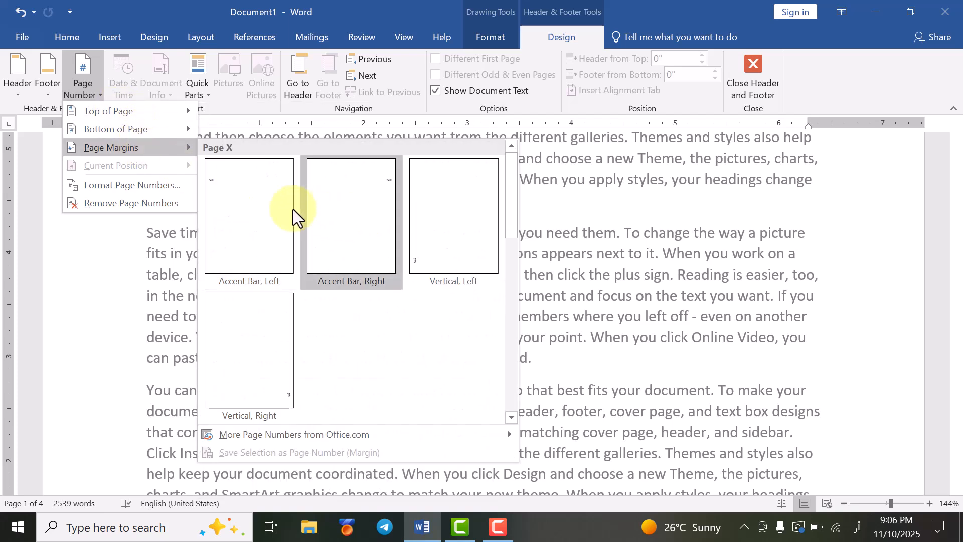
{"action": "left_click", "coordinate": [249, 211]}
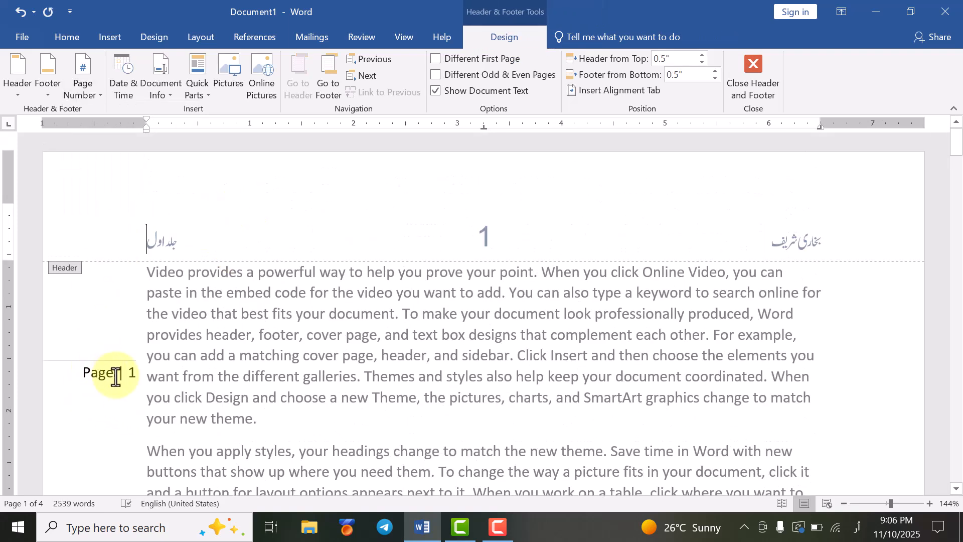
- Leave header and footer editing and add an empty paragraph after the first body paragraph
{"action": "left_click_drag", "start_coordinate": [83, 377], "coordinate": [138, 393]}
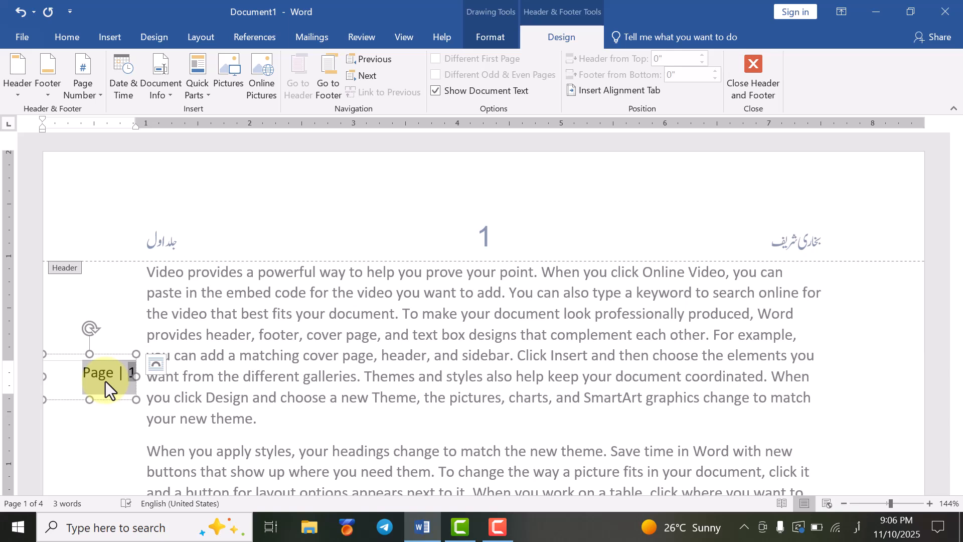
{"action": "left_click", "coordinate": [275, 260]}
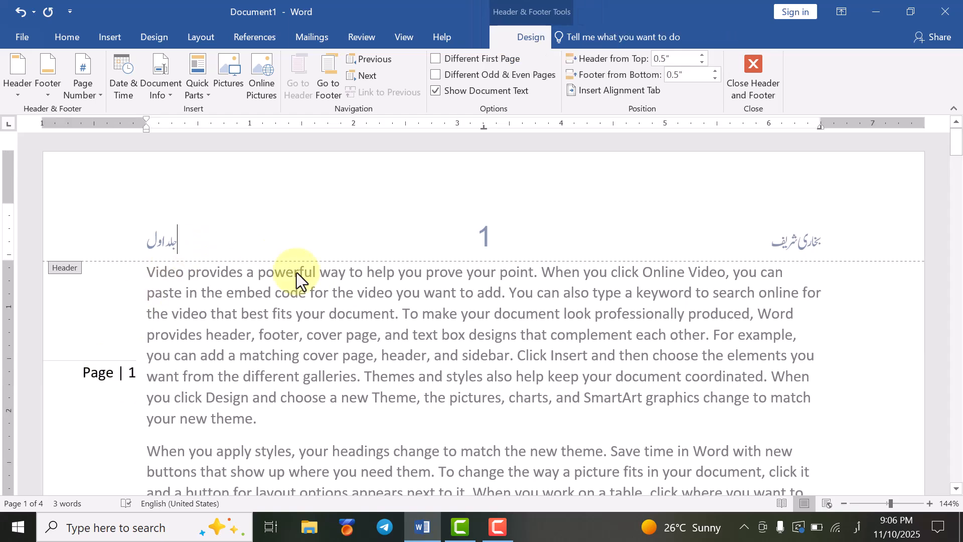
{"action": "scroll", "coordinate": [344, 292], "scroll_direction": "down", "scroll_amount": 3}
{"action": "scroll", "coordinate": [269, 203], "scroll_direction": "up", "scroll_amount": 2}
{"action": "triple_click", "coordinate": [278, 216]}
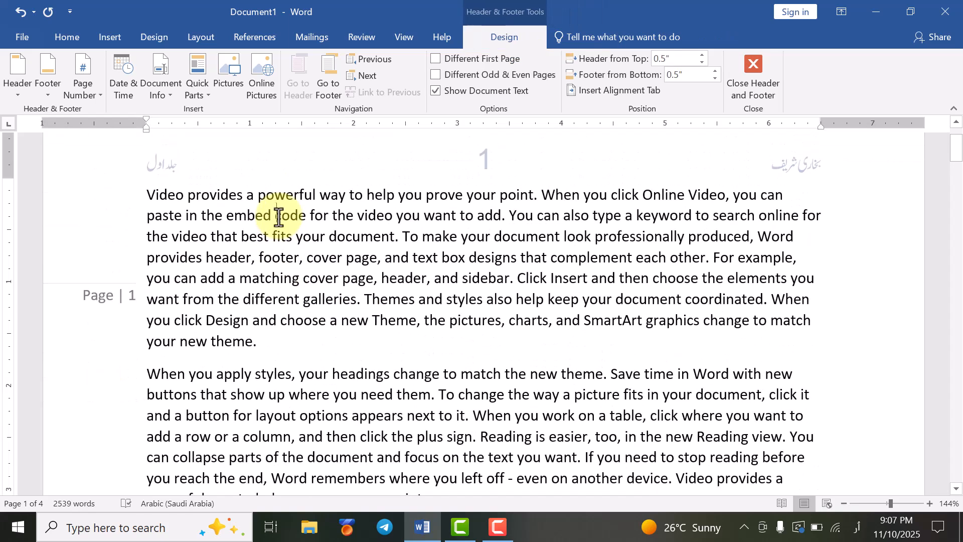
{"action": "left_click", "coordinate": [257, 341]}
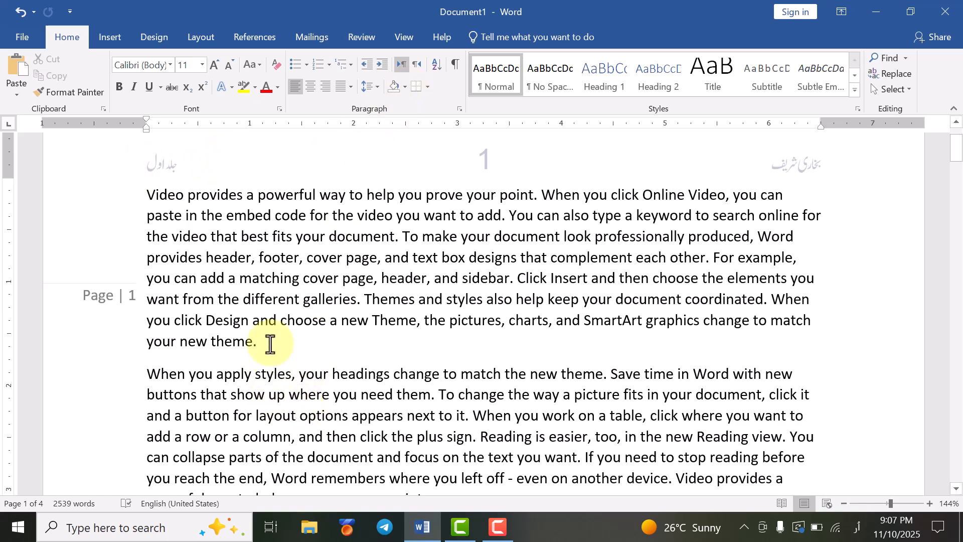
{"action": "key", "text": "Return"}
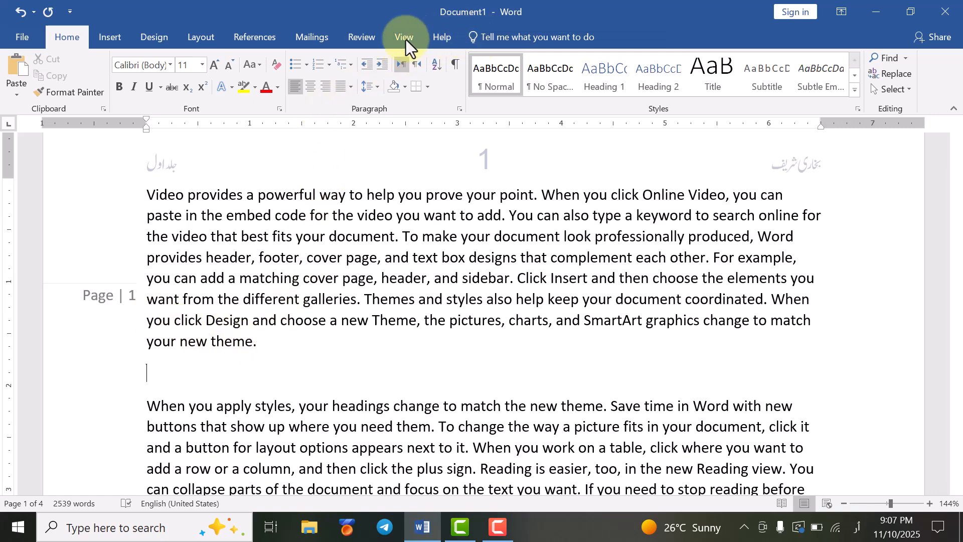
- Review the header, margin page number and dated footer in the print preview and on the document's first pages
{"action": "left_click", "coordinate": [116, 38]}
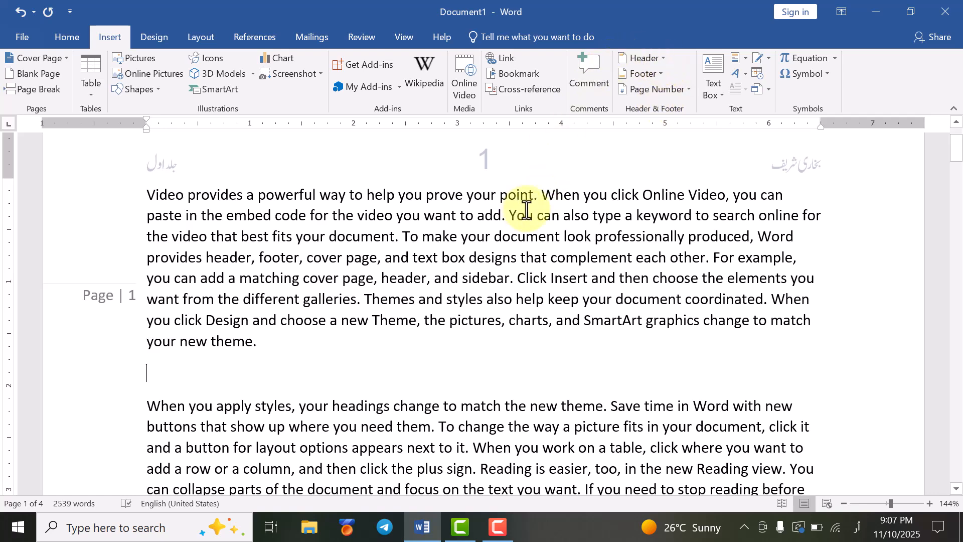
{"action": "scroll", "coordinate": [527, 209], "scroll_direction": "up", "scroll_amount": 2}
{"action": "scroll", "coordinate": [527, 209], "scroll_direction": "down", "scroll_amount": 15}
{"action": "scroll", "coordinate": [530, 253], "scroll_direction": "up", "scroll_amount": 10}
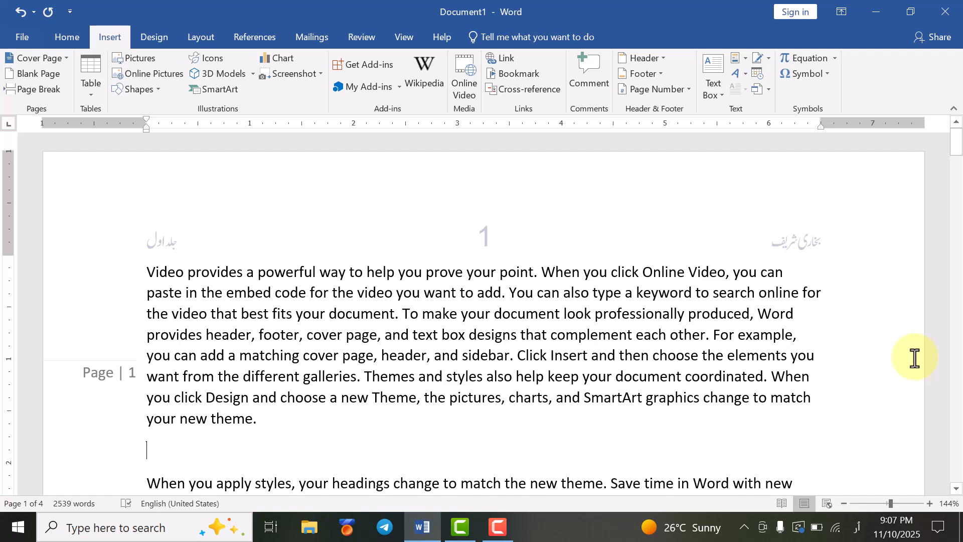
{"action": "key", "text": "ctrl+p"}
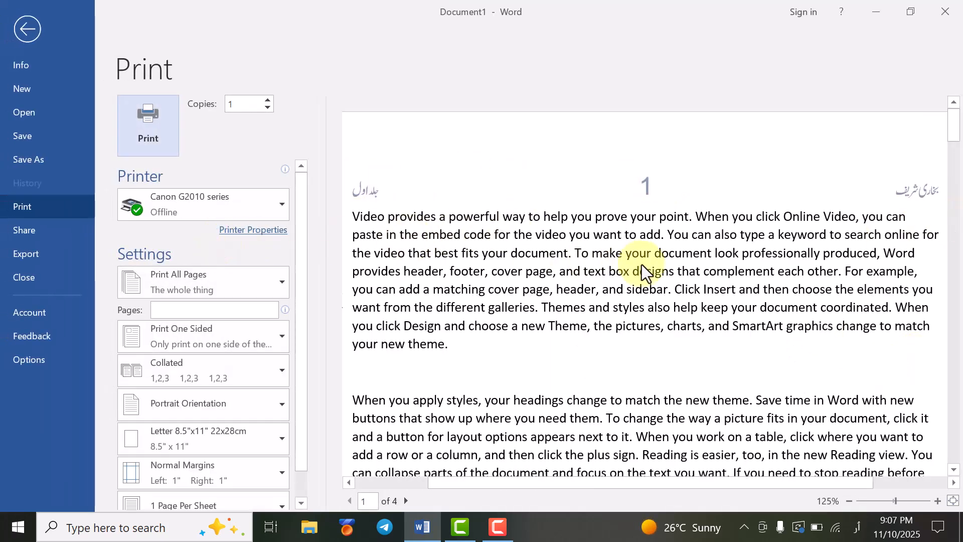
{"action": "left_click", "coordinate": [27, 29]}
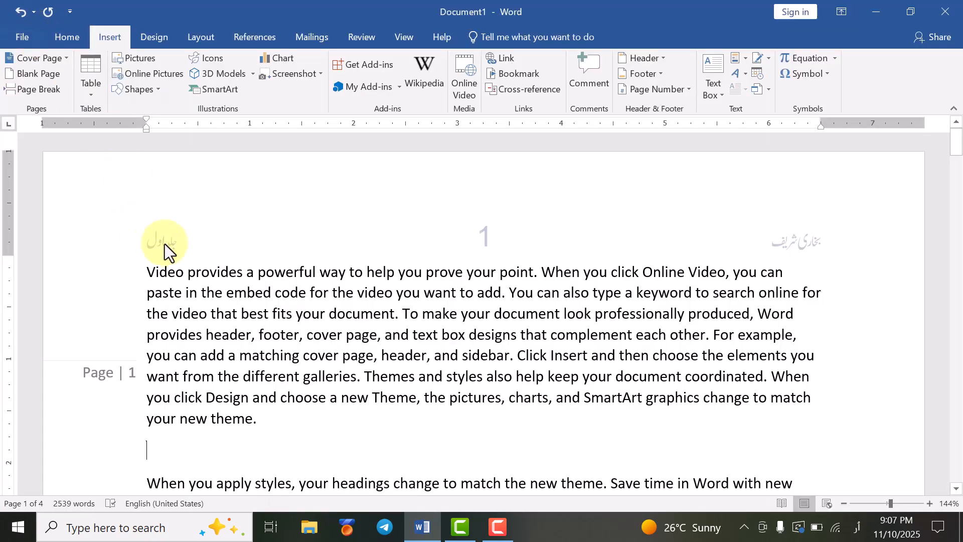
{"action": "scroll", "coordinate": [172, 263], "scroll_direction": "down", "scroll_amount": 15}
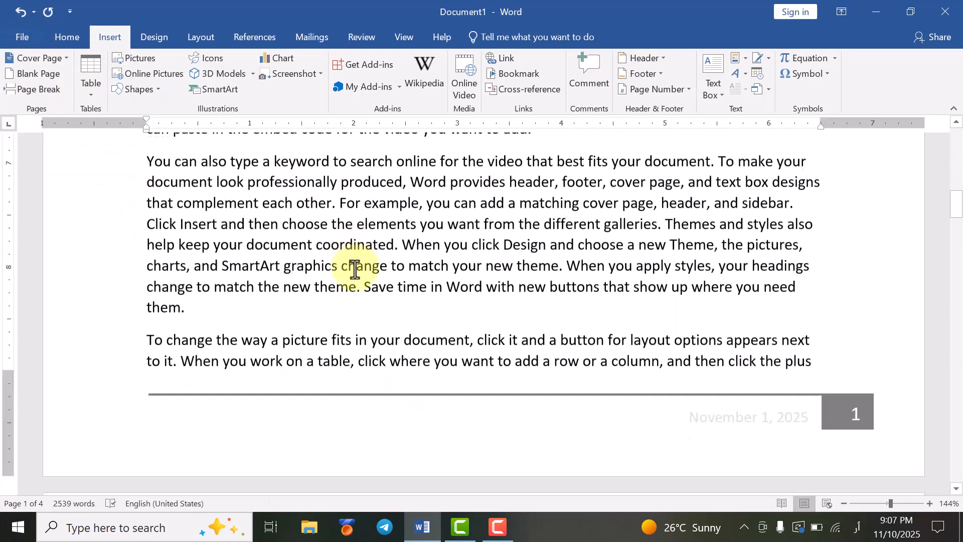
{"action": "scroll", "coordinate": [355, 269], "scroll_direction": "down", "scroll_amount": 5}
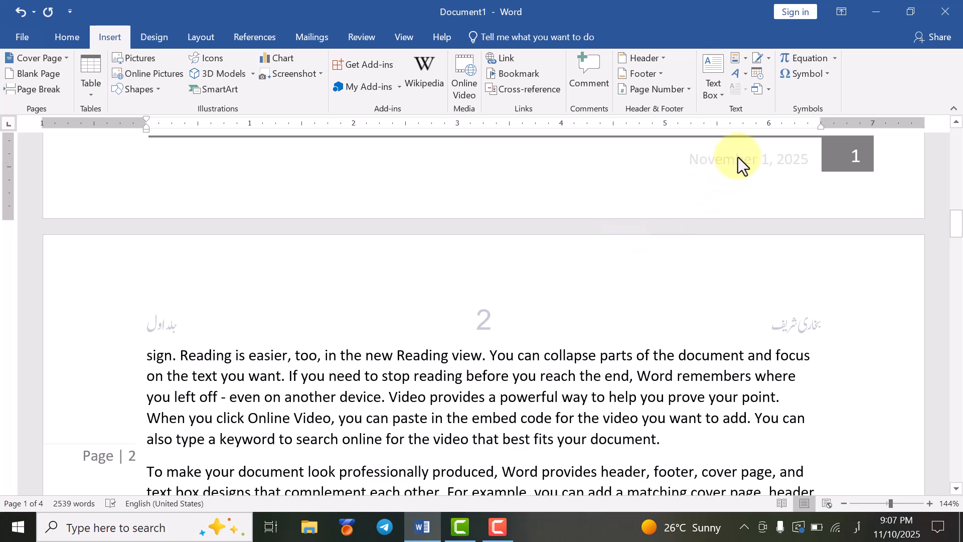
{"action": "scroll", "coordinate": [731, 230], "scroll_direction": "down", "scroll_amount": 5}
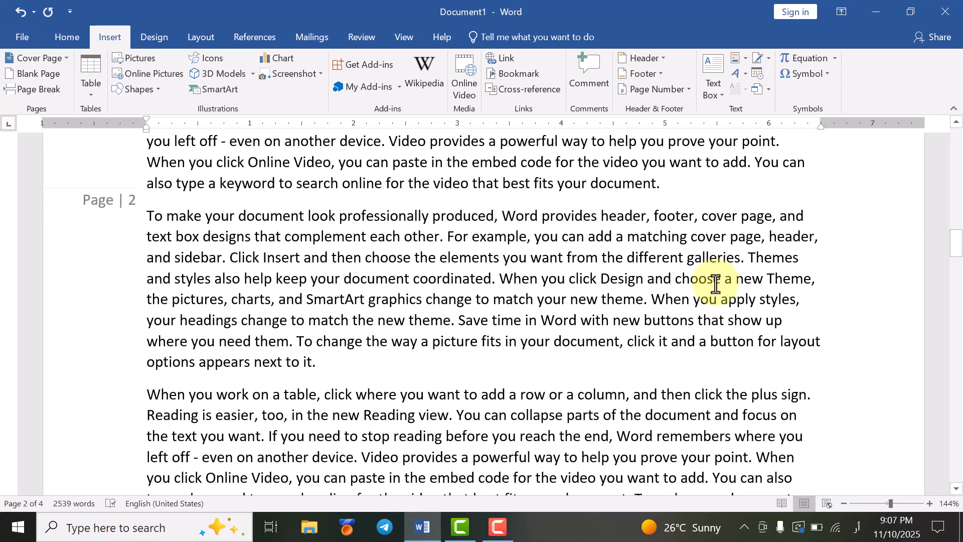